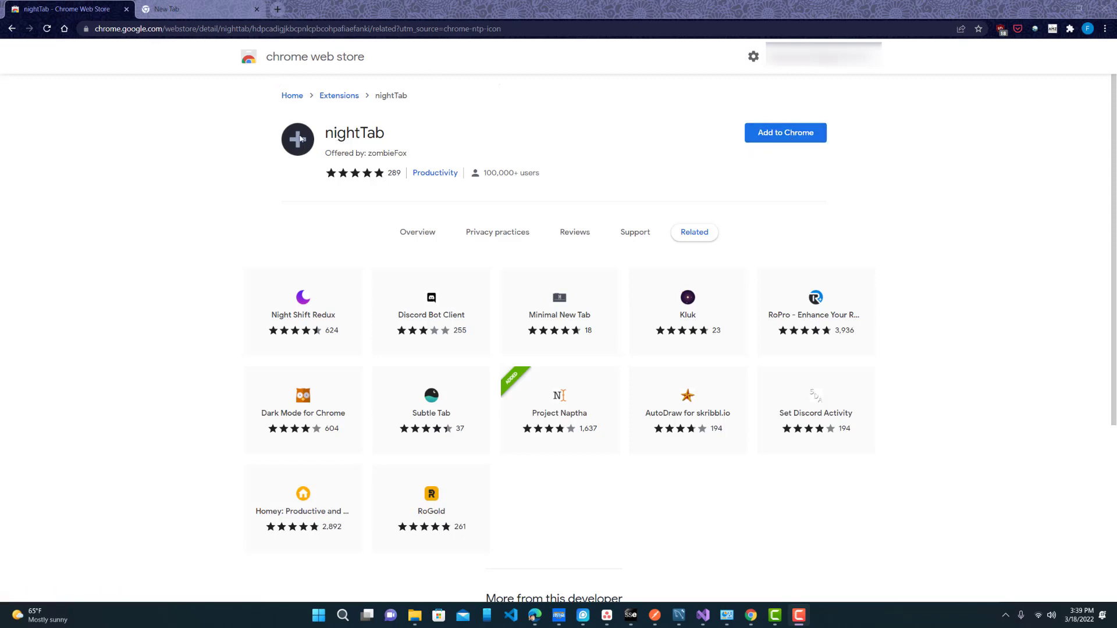
Close the extra New Tab page
left_click(211, 10)
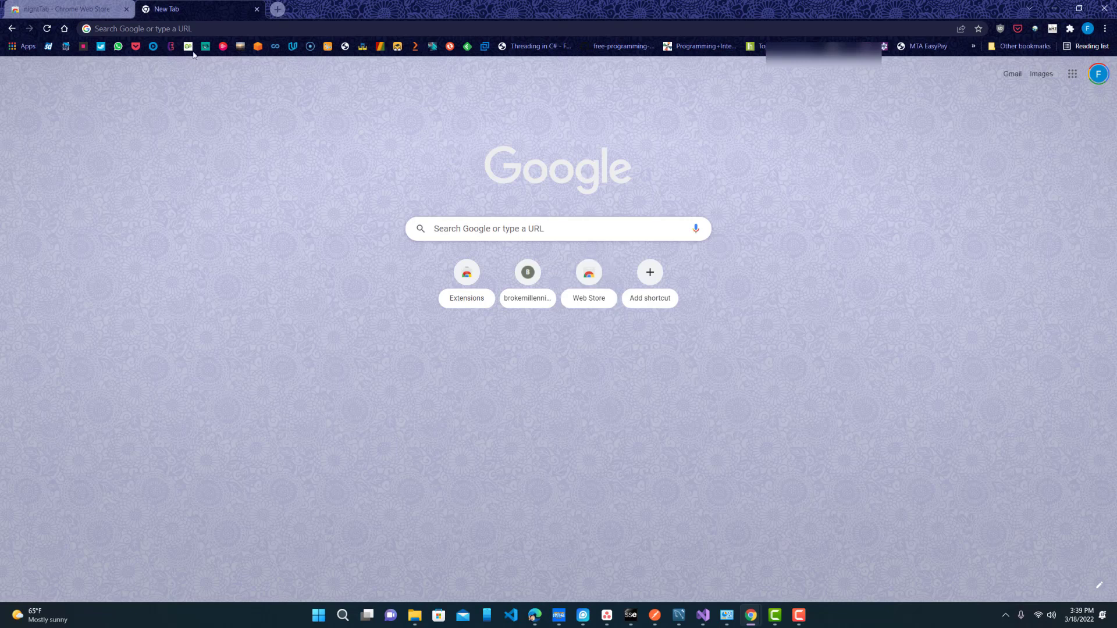
left_click(277, 13)
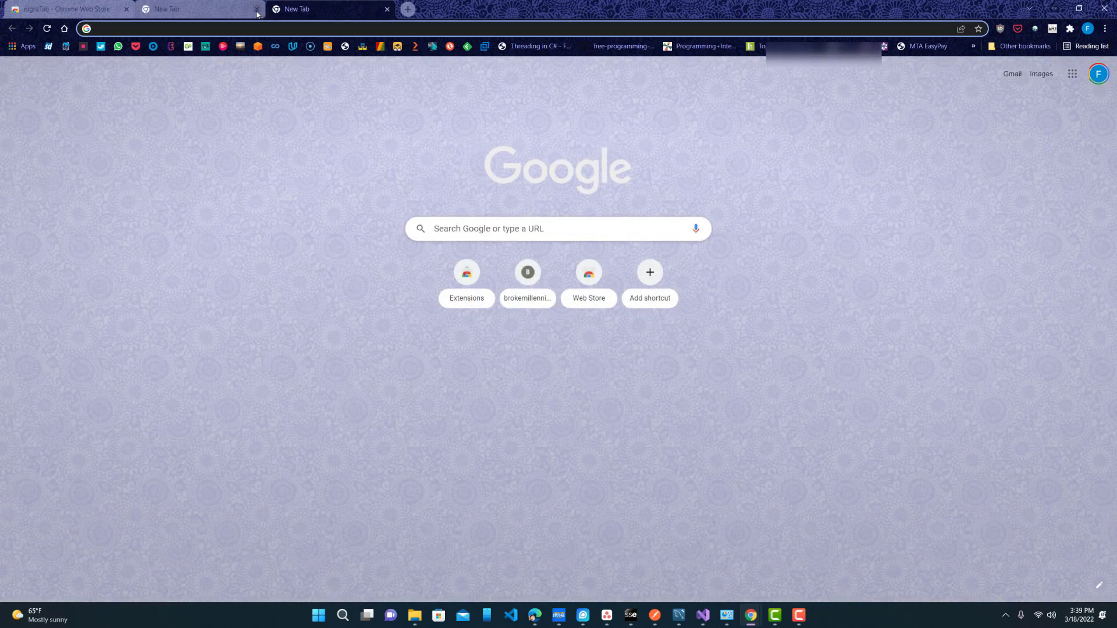
key("ctrl+w")
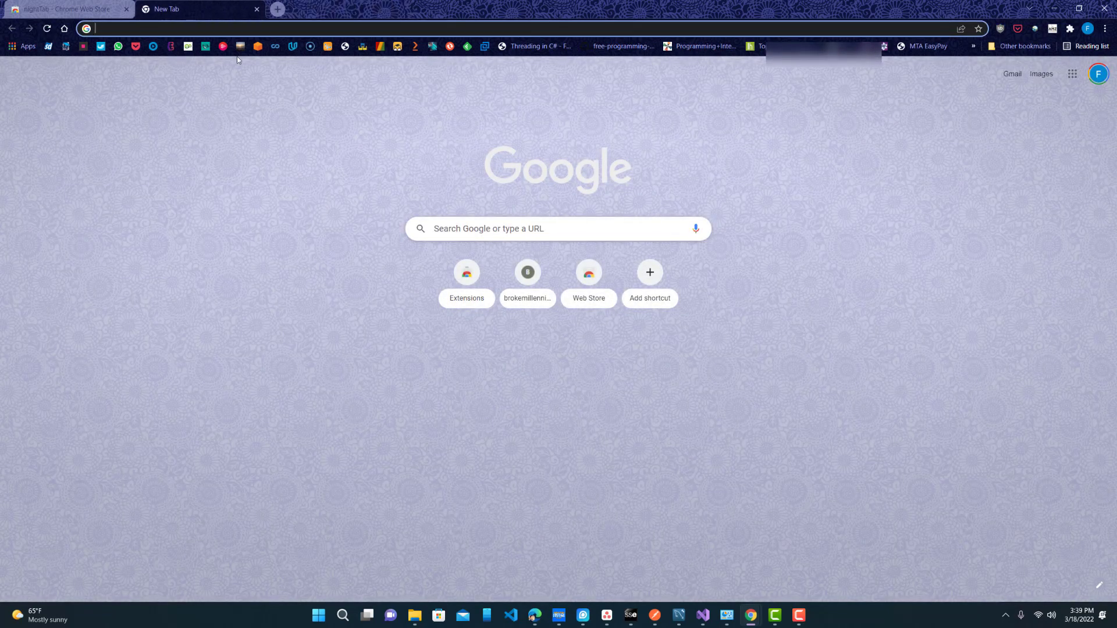
Add nightTab from its store page, reload the new tab to show it, and close the old tab
left_click(90, 12)
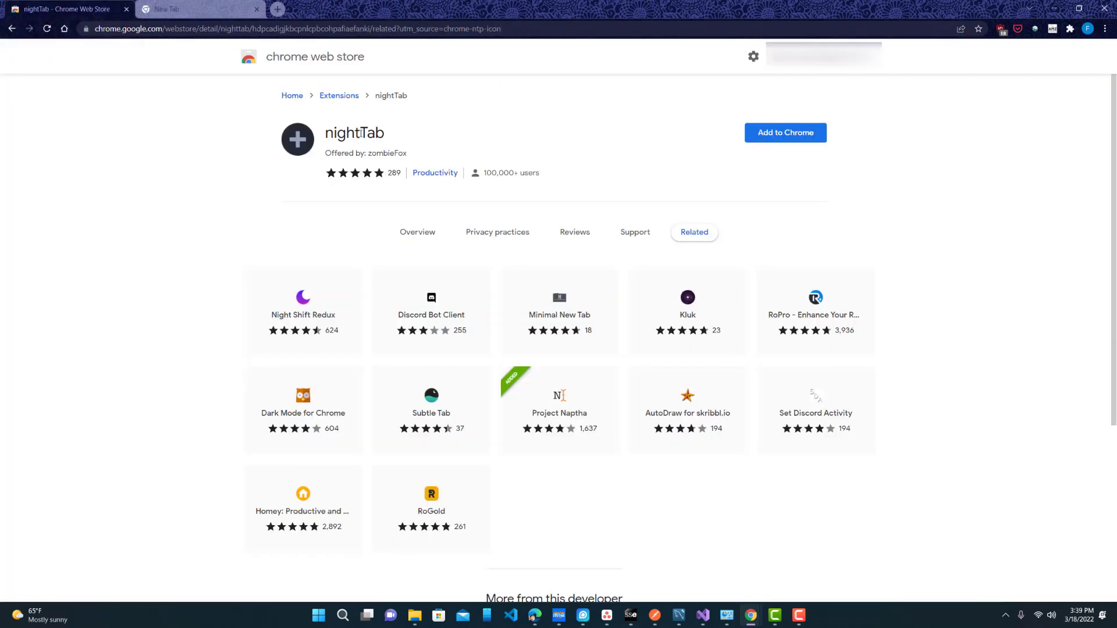
left_click(782, 134)
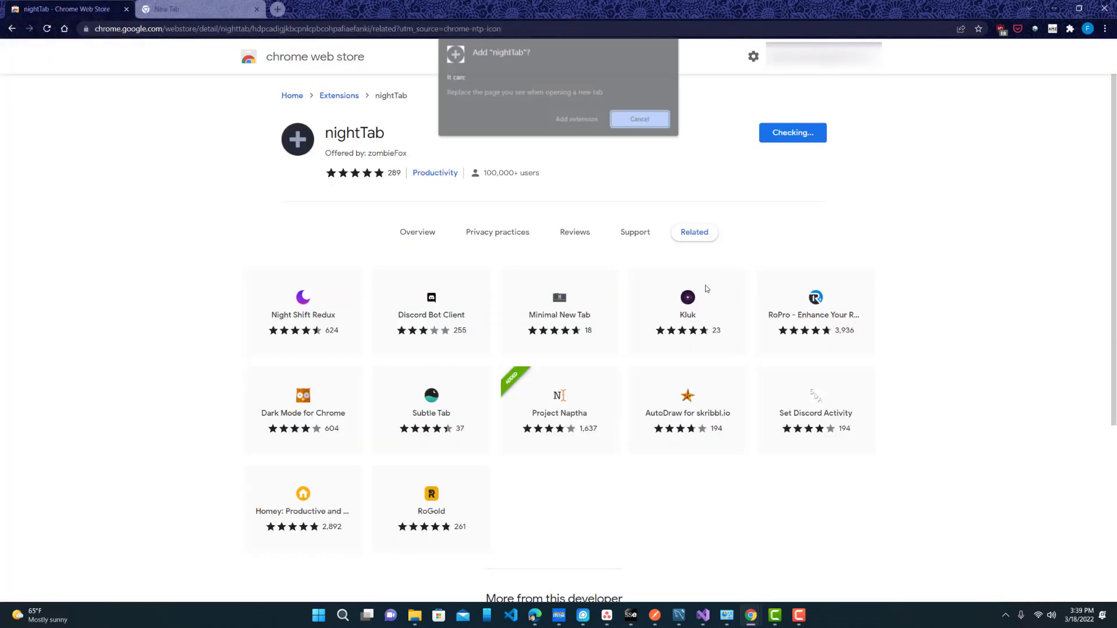
left_click(586, 124)
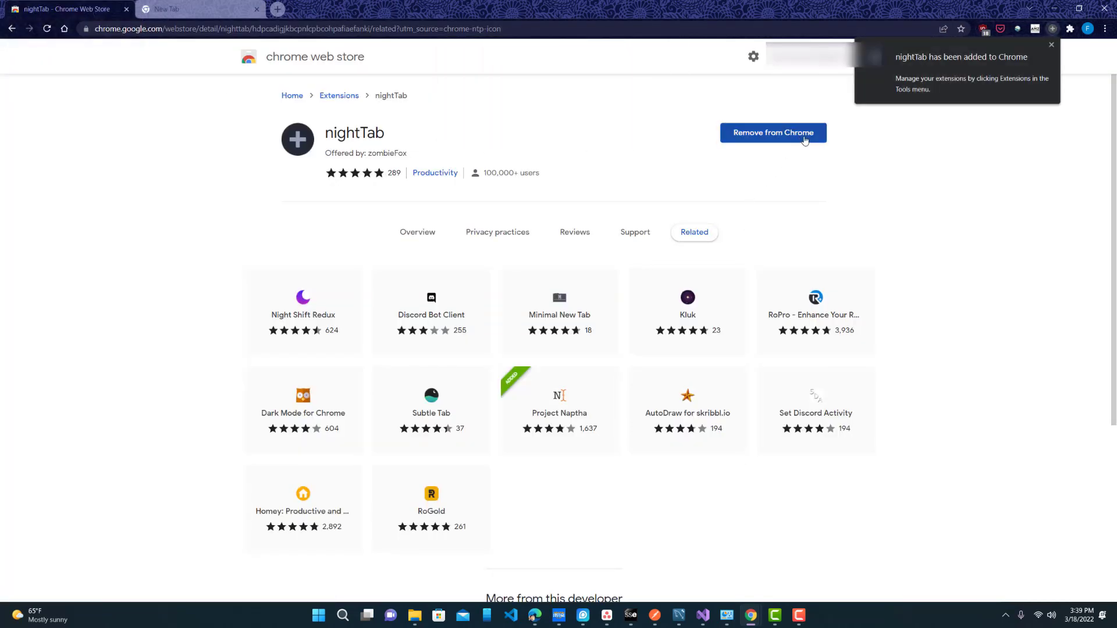
left_click(157, 9)
left_click(50, 29)
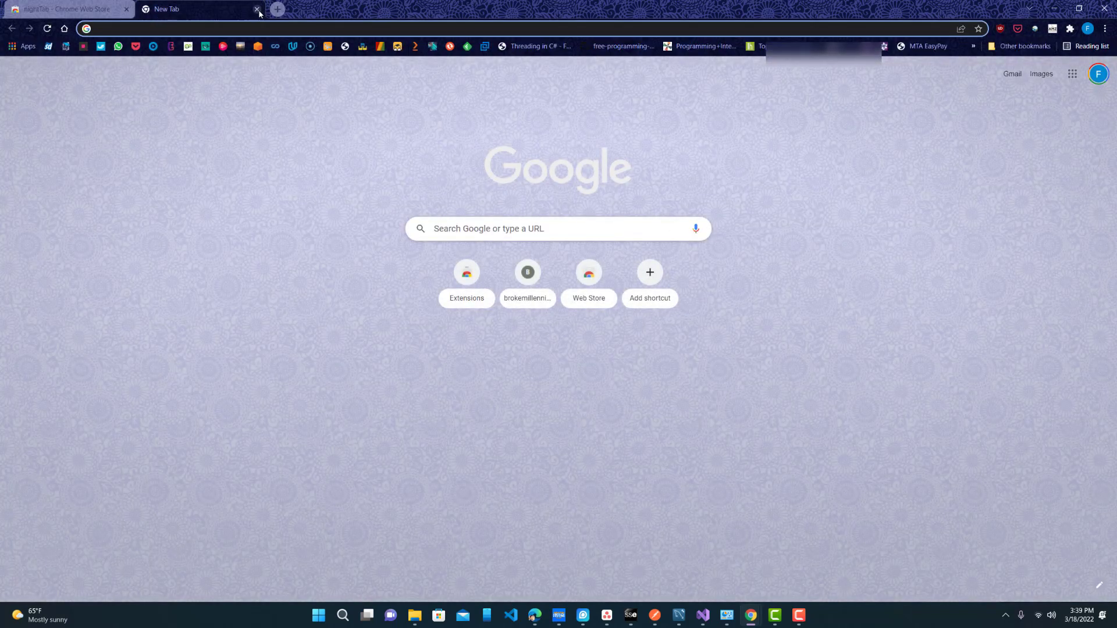
left_click(257, 8)
In a fresh nightTab tab, change the accent colour to light violet (154, 119, 248)
left_click(146, 10)
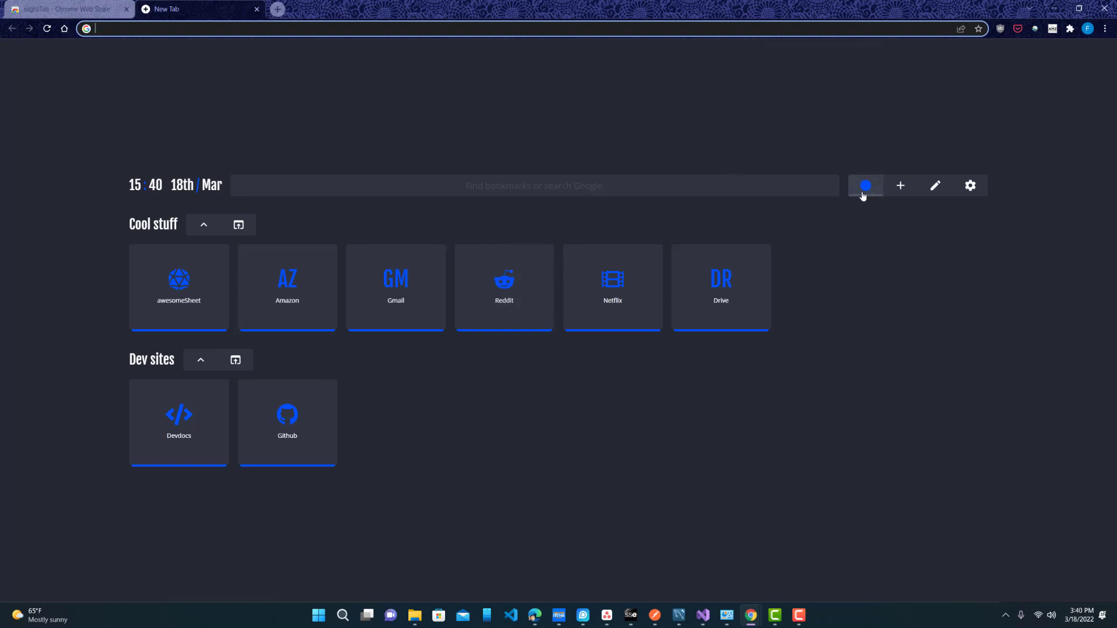
left_click(864, 188)
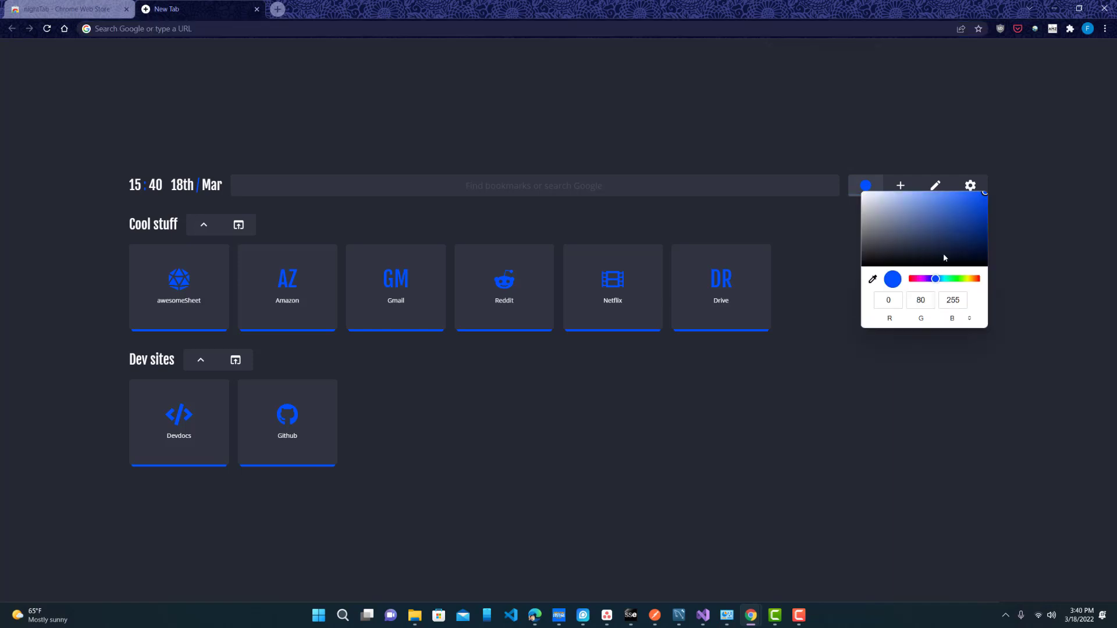
left_click_drag(936, 280, 929, 278)
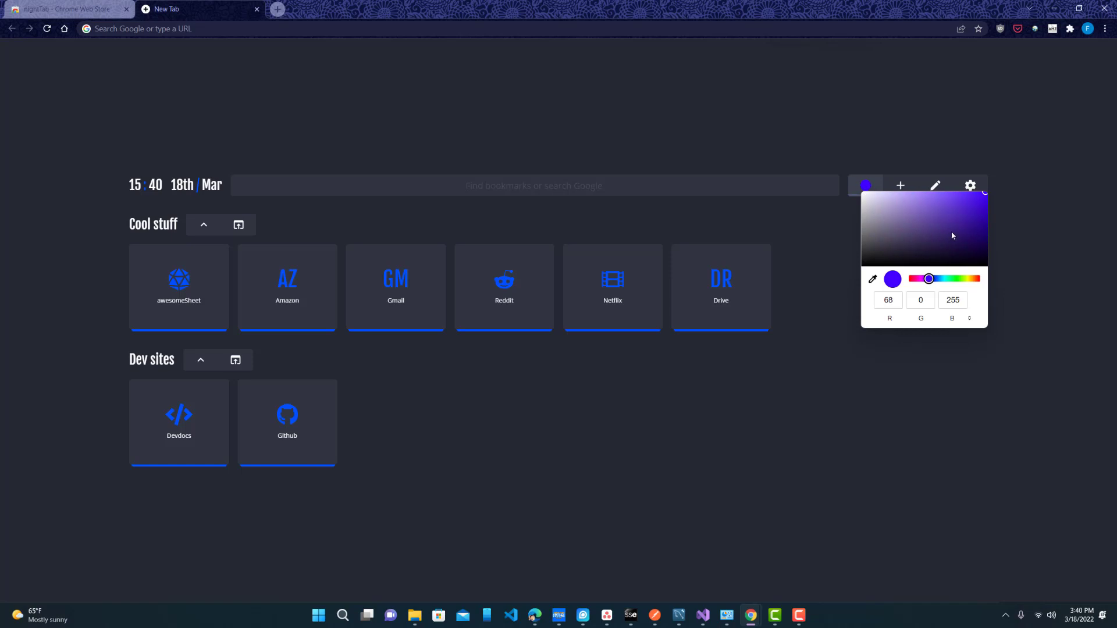
mouse_move(950, 229)
left_mouse_down()
mouse_move(917, 209)
mouse_move(926, 197)
left_mouse_up()
left_click(887, 427)
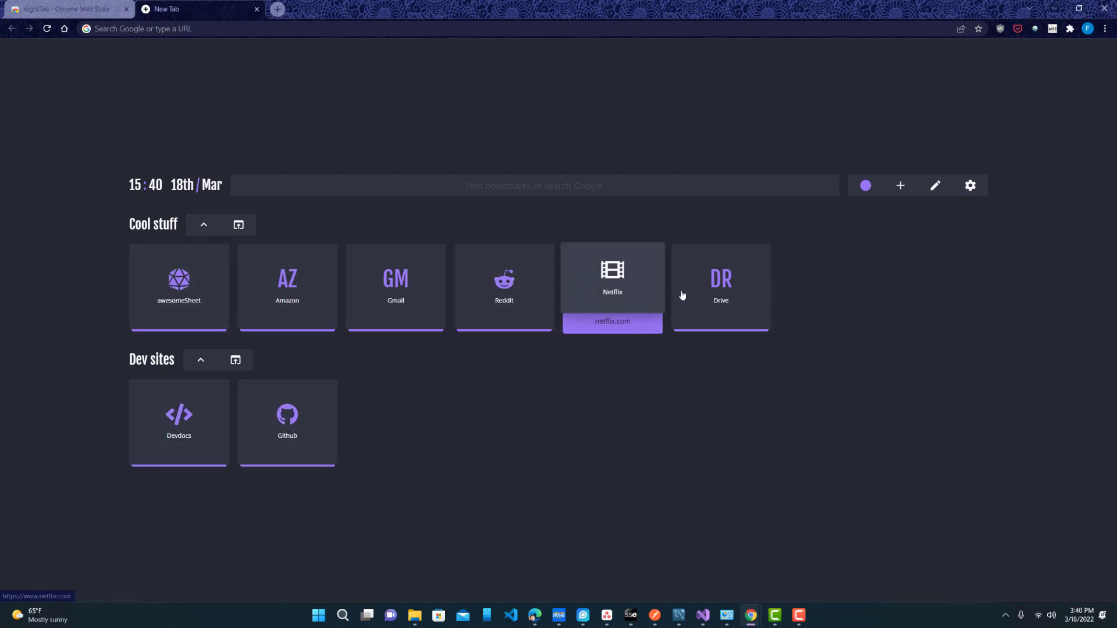
left_click(900, 187)
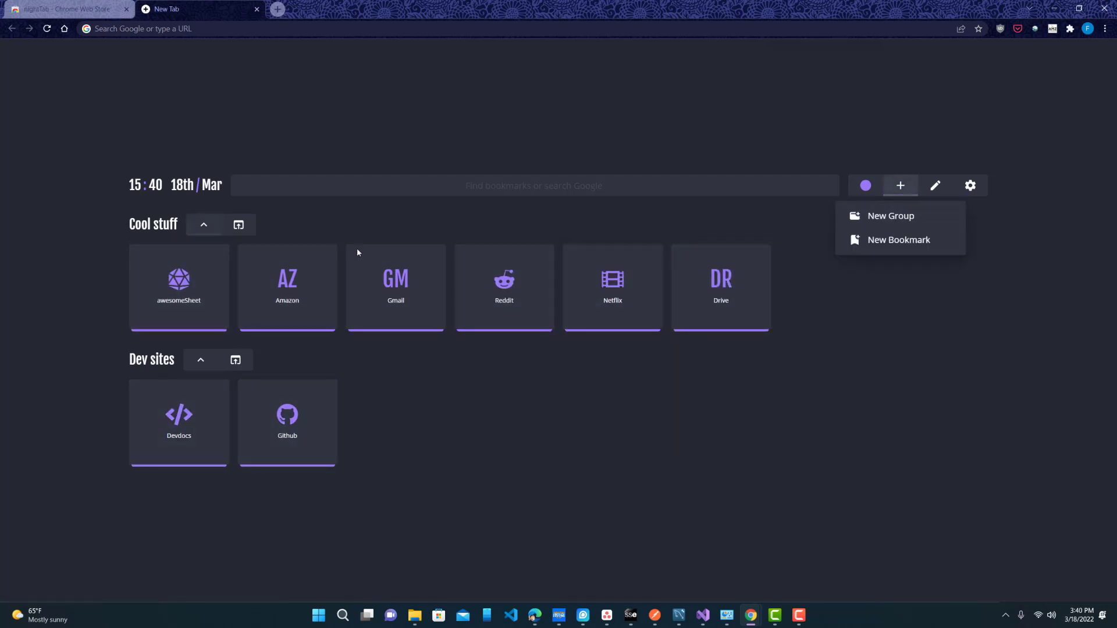
left_click(885, 218)
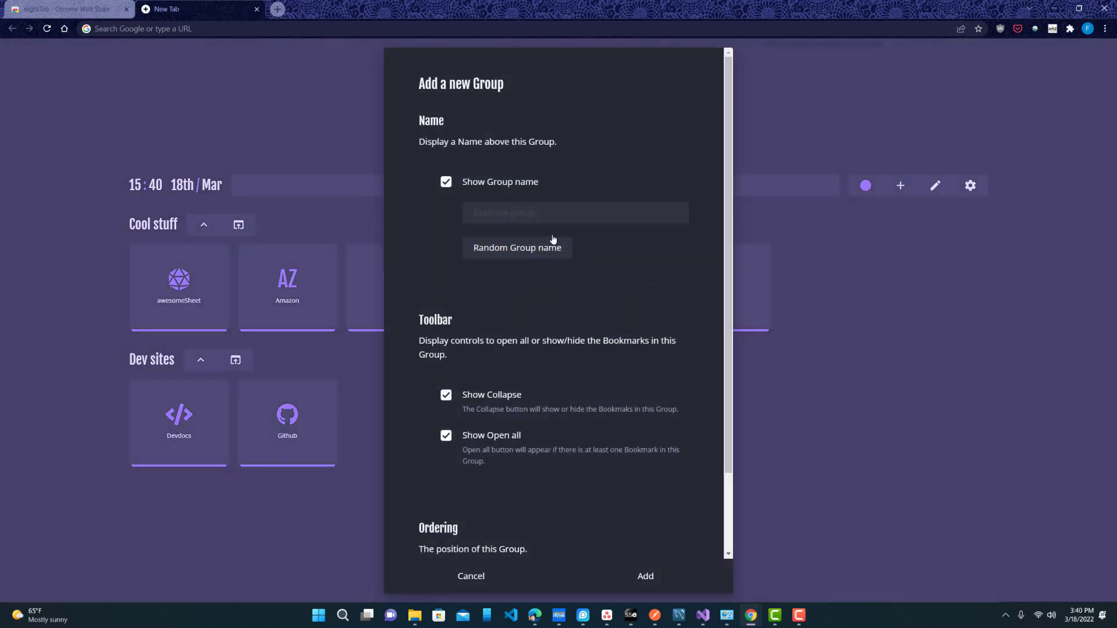
scroll(576, 302, "down", 1)
scroll(520, 451, "up", 3)
left_click(873, 220)
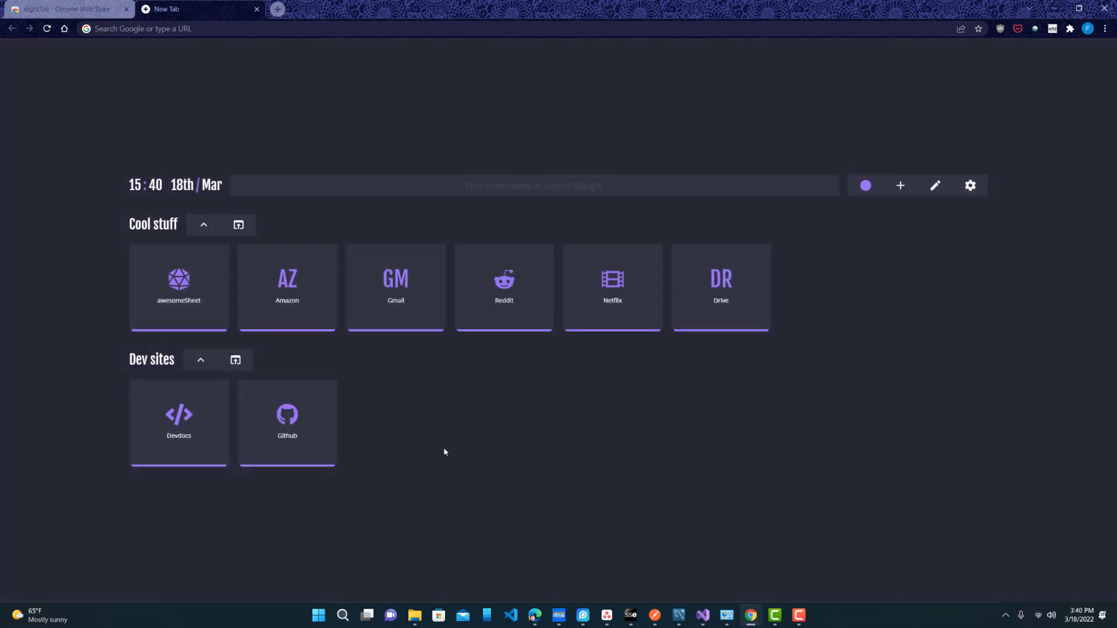
left_click(194, 230)
left_click(201, 318)
left_click(203, 342)
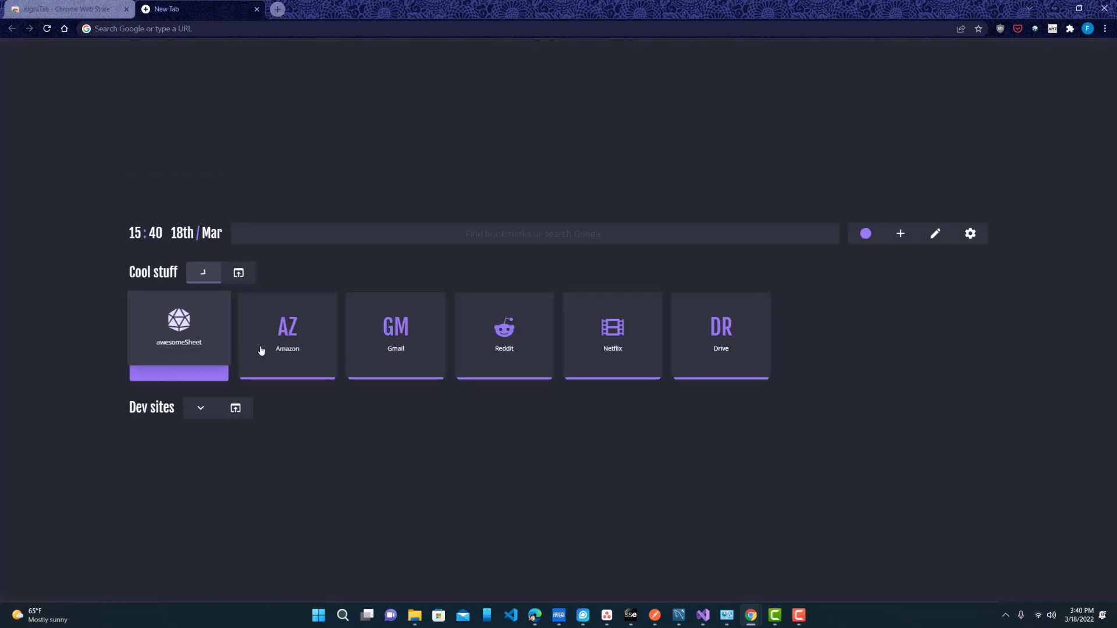
left_click(200, 407)
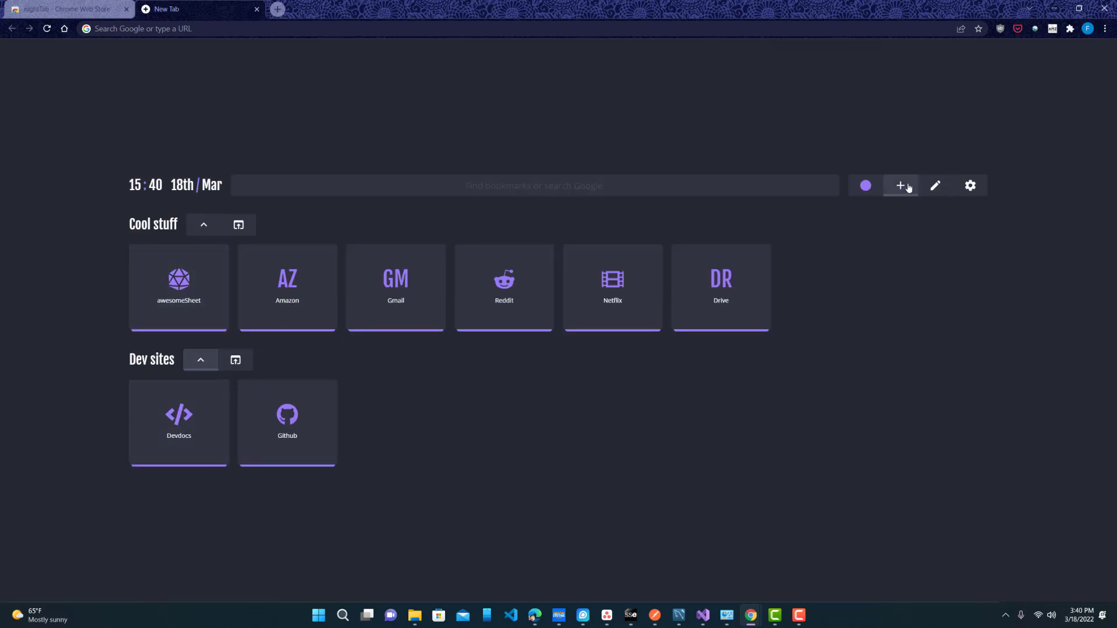
In edit mode, give the Gmail bookmark the Envelope icon and save it
left_click(938, 186)
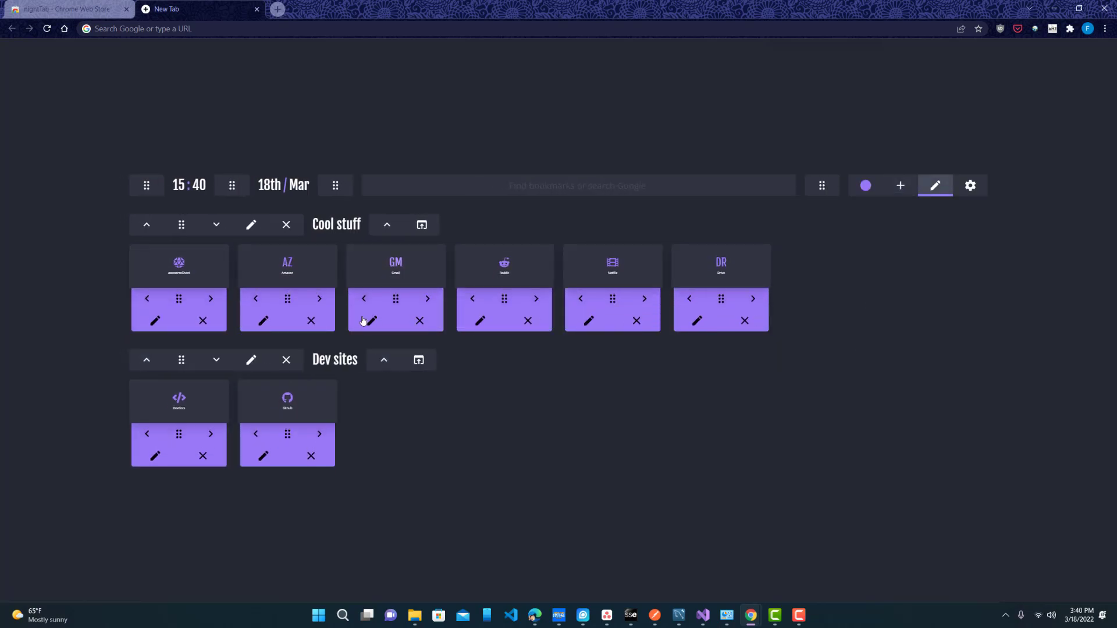
mouse_move(394, 300)
left_mouse_down()
mouse_move(707, 299)
mouse_move(407, 317)
left_mouse_up()
left_click(372, 321)
scroll(570, 287, "down", 3)
scroll(711, 300, "up", 3)
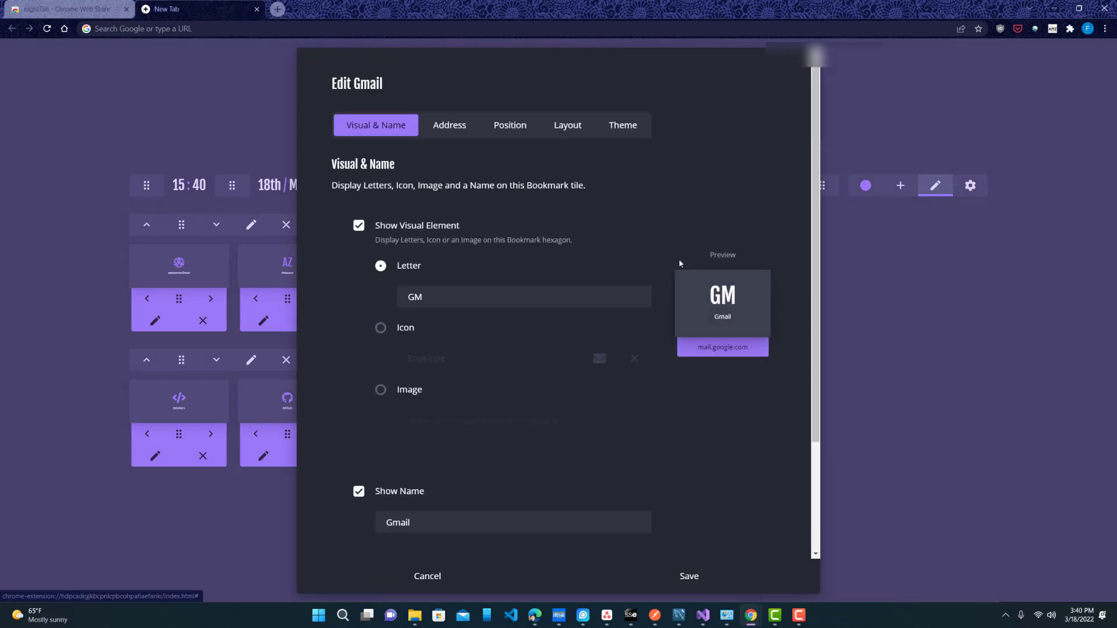
left_click(460, 129)
left_click(384, 135)
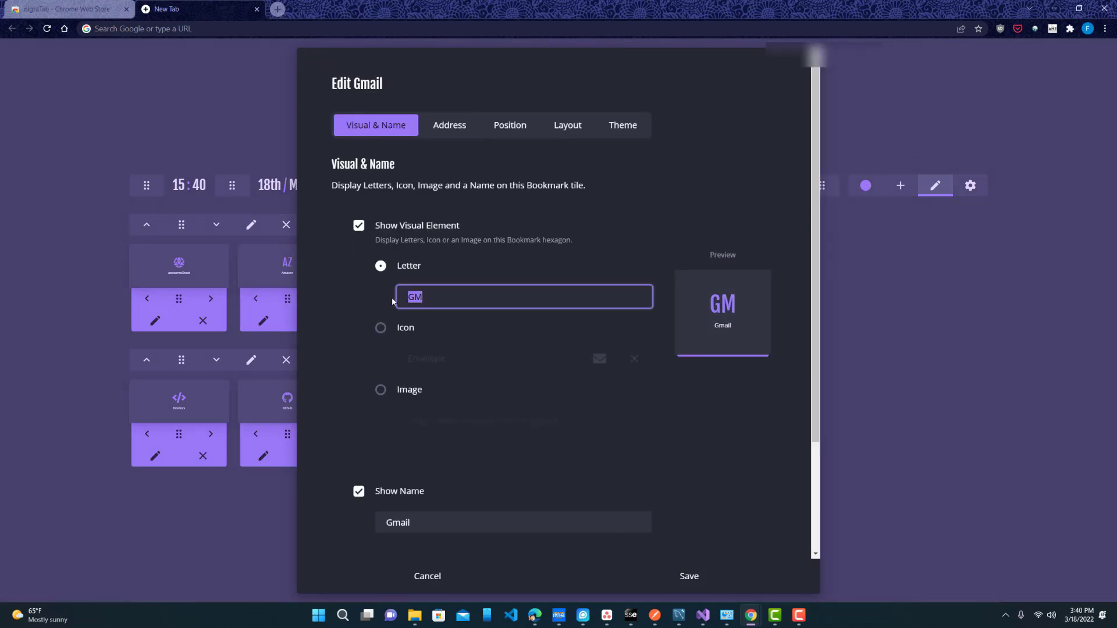
left_click(392, 329)
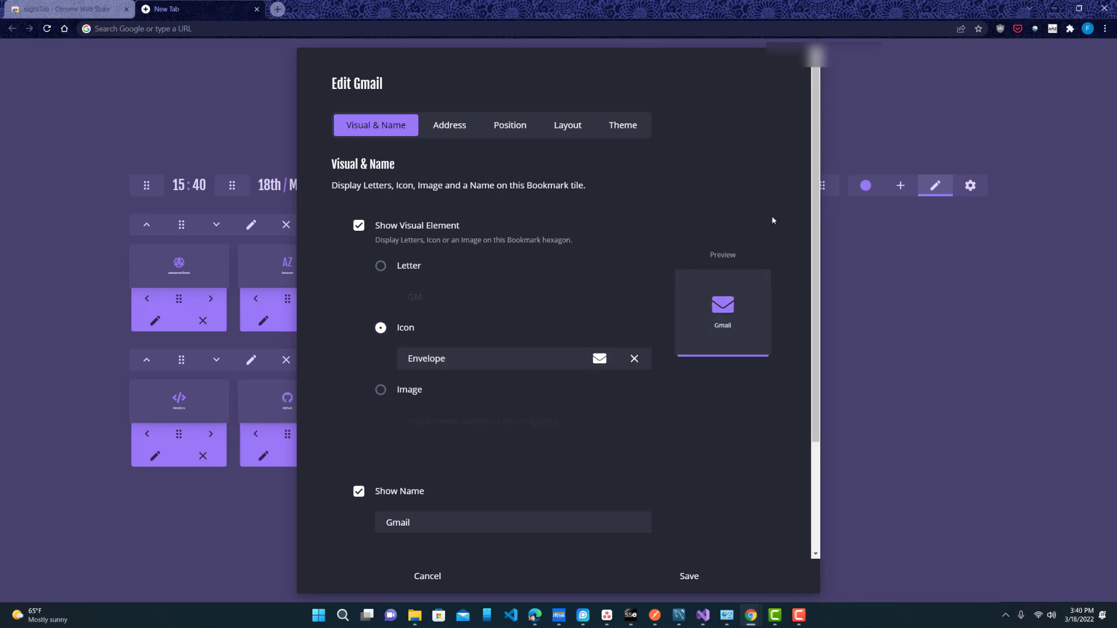
left_click(689, 576)
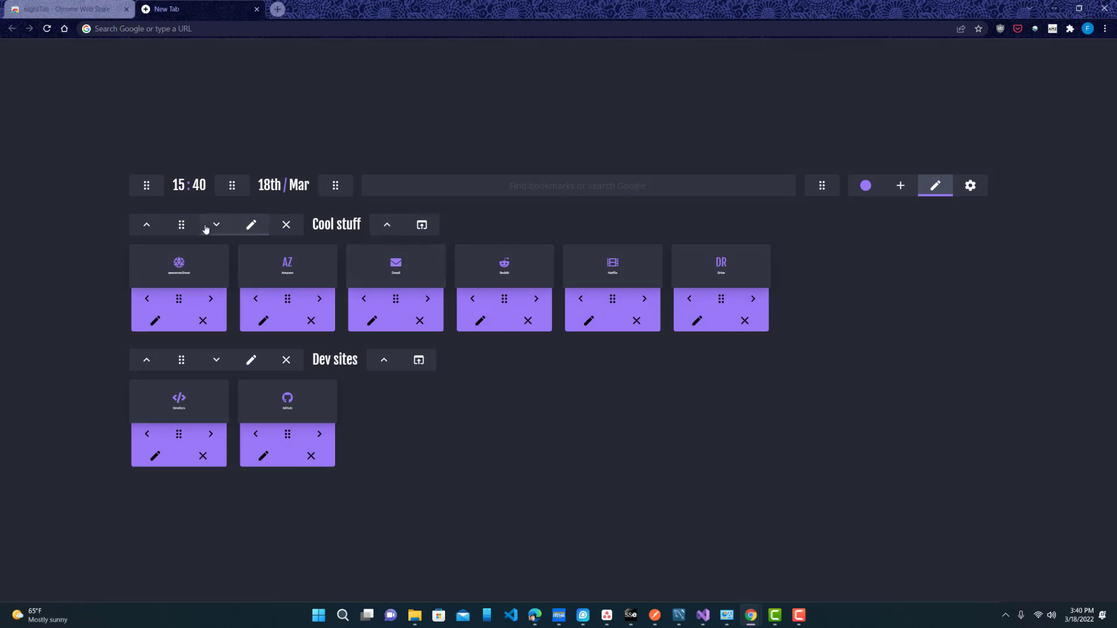
Collapse and reshow the Cool stuff group, cancel its removal, and leave edit mode
left_click(387, 224)
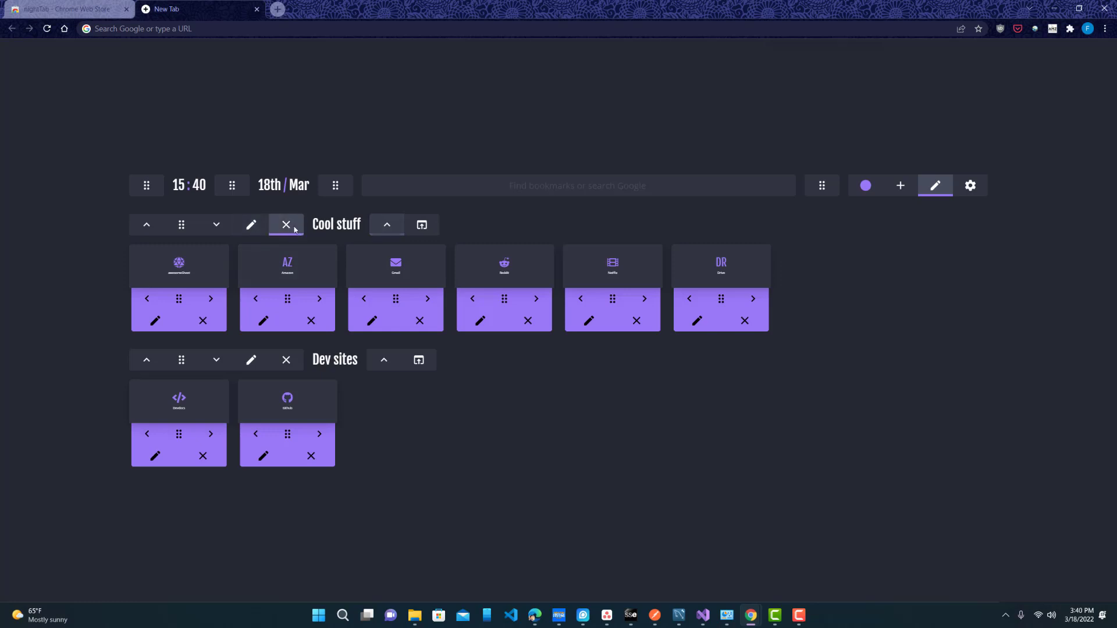
left_click(286, 225)
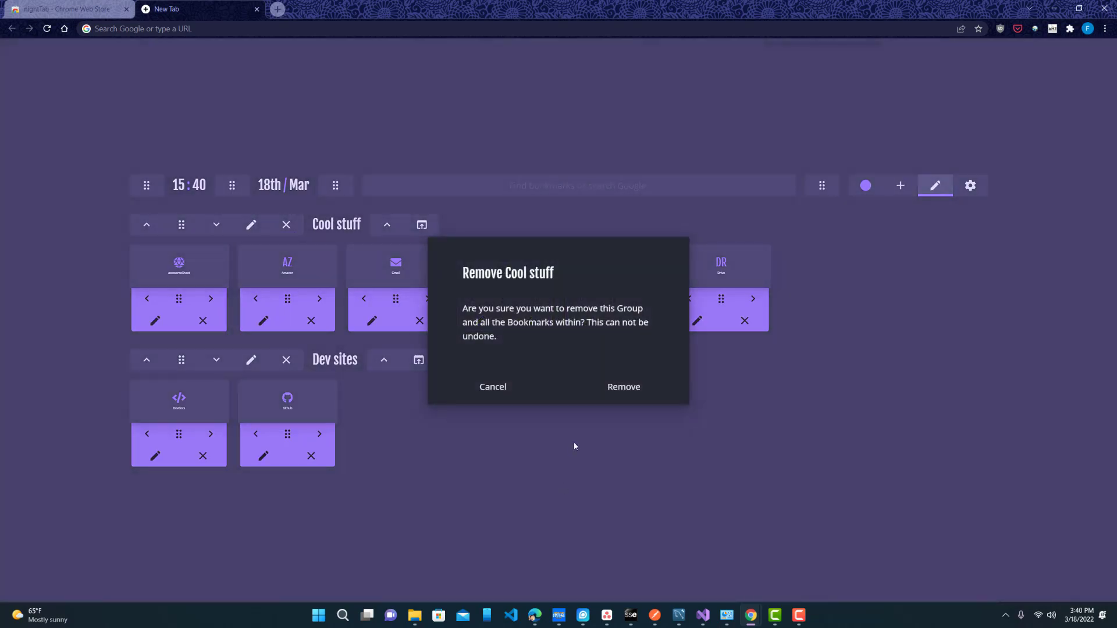
left_click(512, 386)
left_click(935, 187)
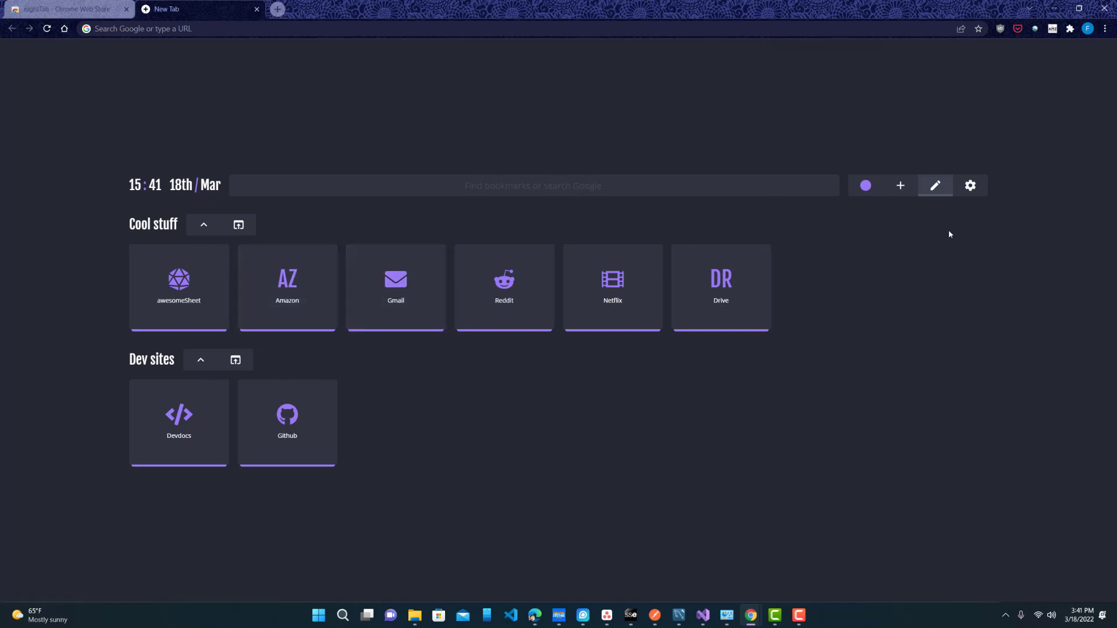
Try the Pepper theme preset from the settings
left_click(970, 186)
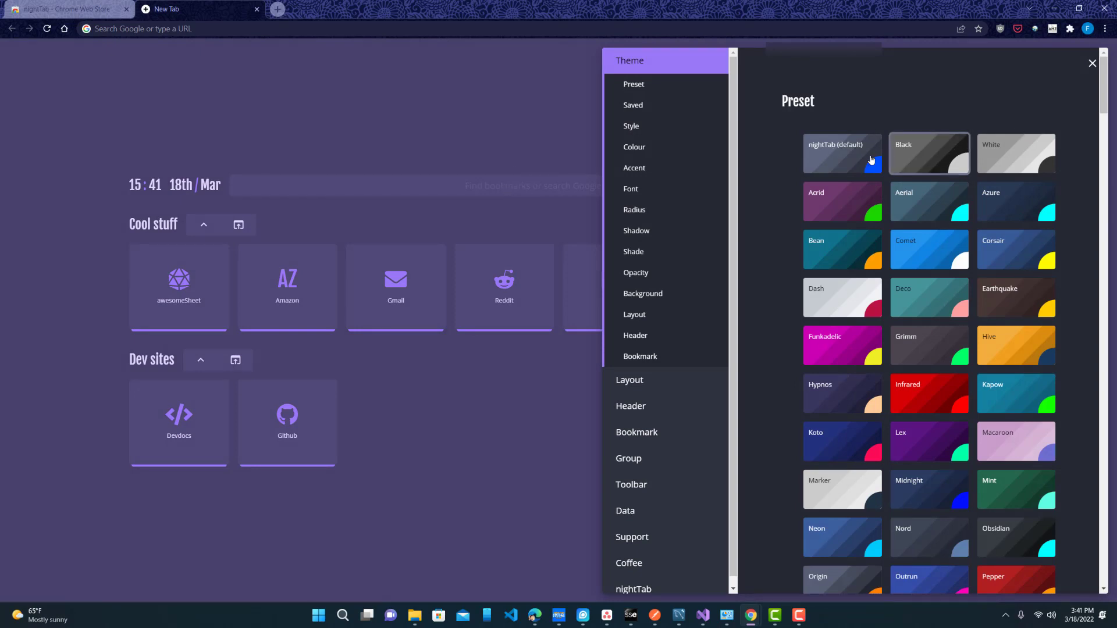
scroll(837, 329, "down", 8)
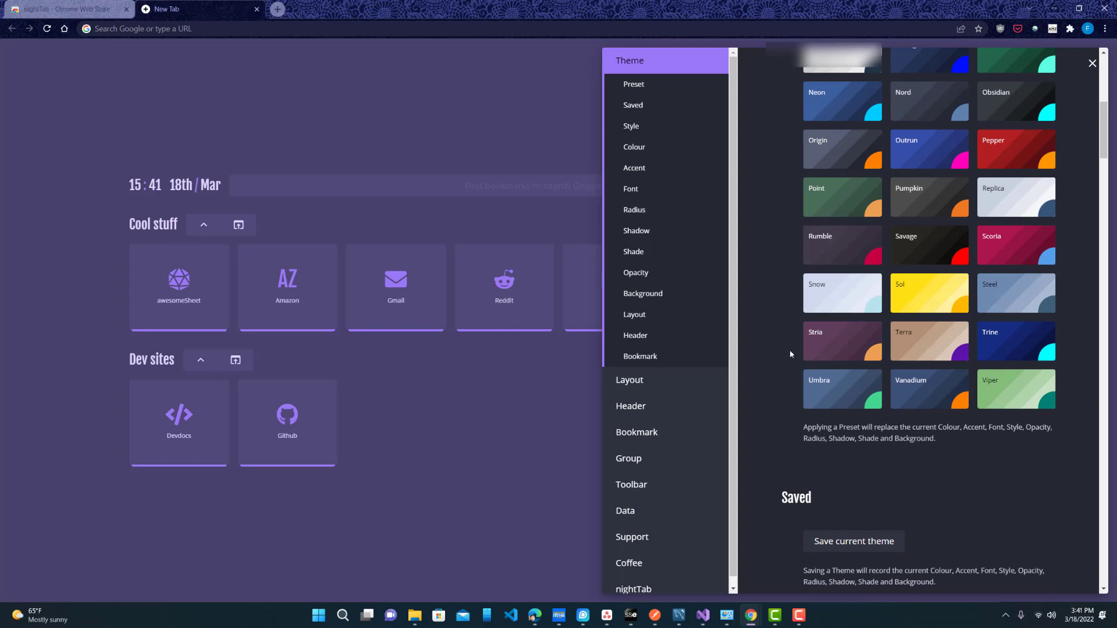
scroll(989, 261, "up", 4)
left_click(1015, 366)
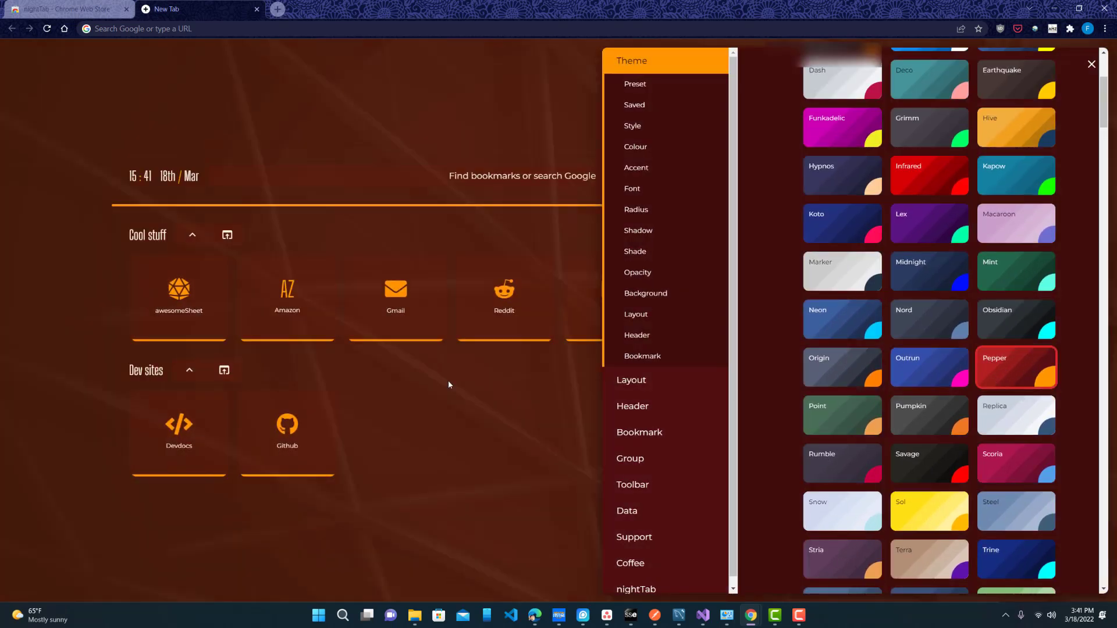
left_click(448, 387)
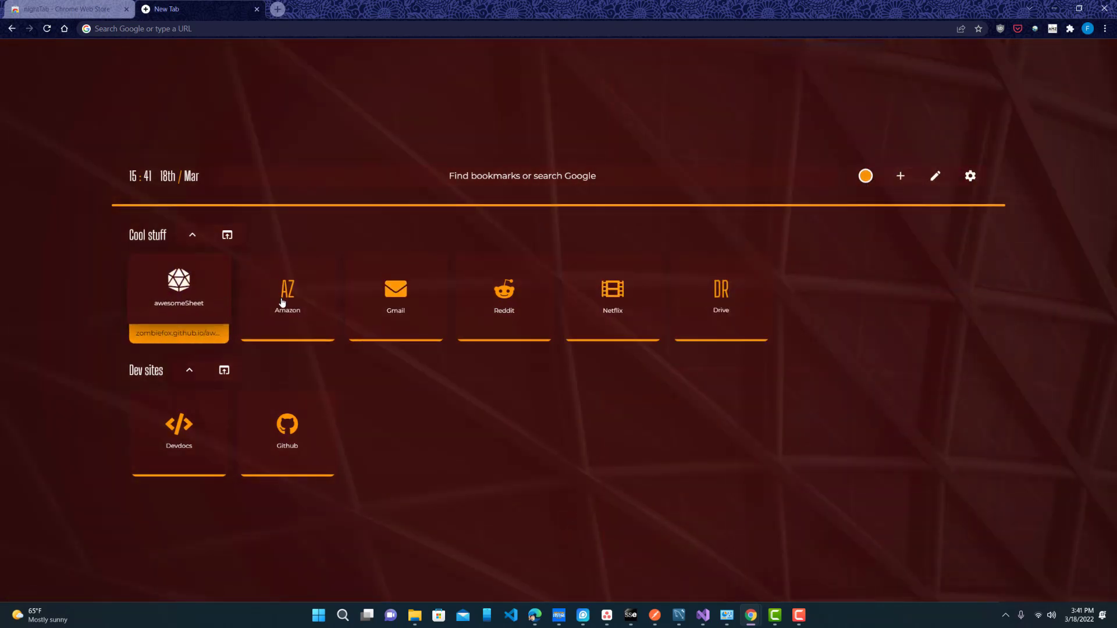
Switch the theme preset to Infrared and view the red dashboard
left_click(968, 182)
scroll(960, 360, "down", 4)
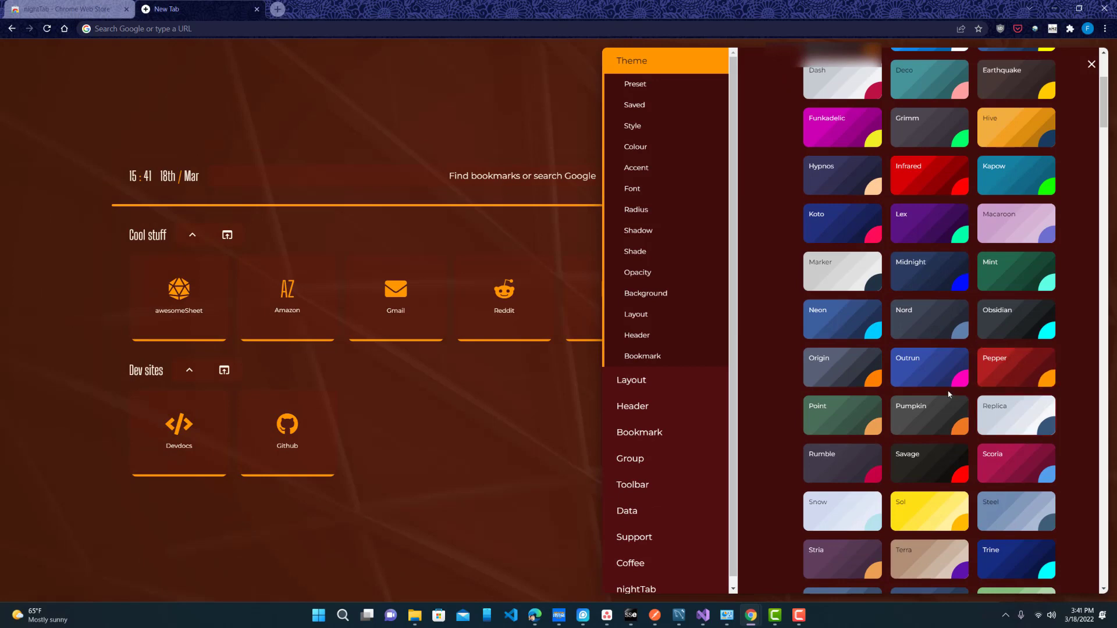
scroll(928, 273, "up", 2)
left_click(927, 285)
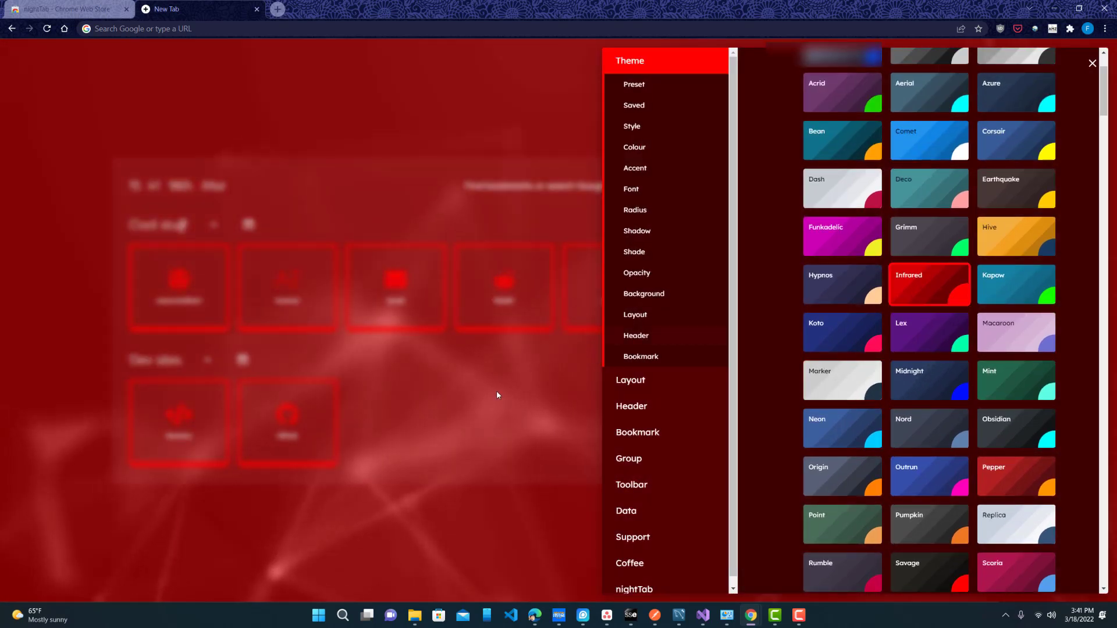
left_click(511, 399)
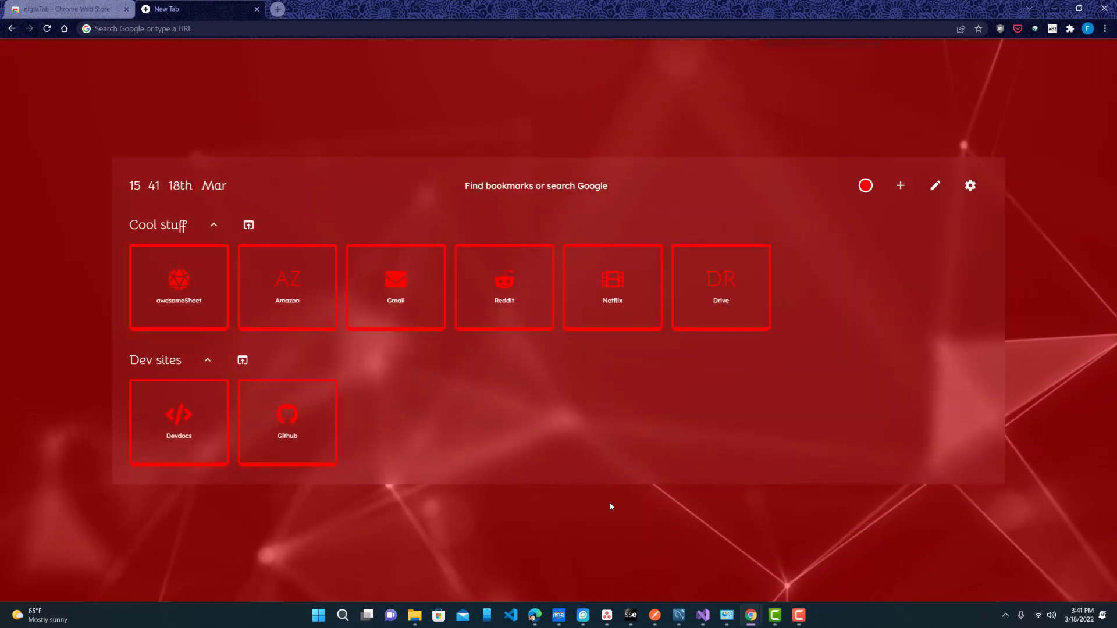
Try the nightTab default, Dash and Earthquake presets, previewing Earthquake
left_click(965, 183)
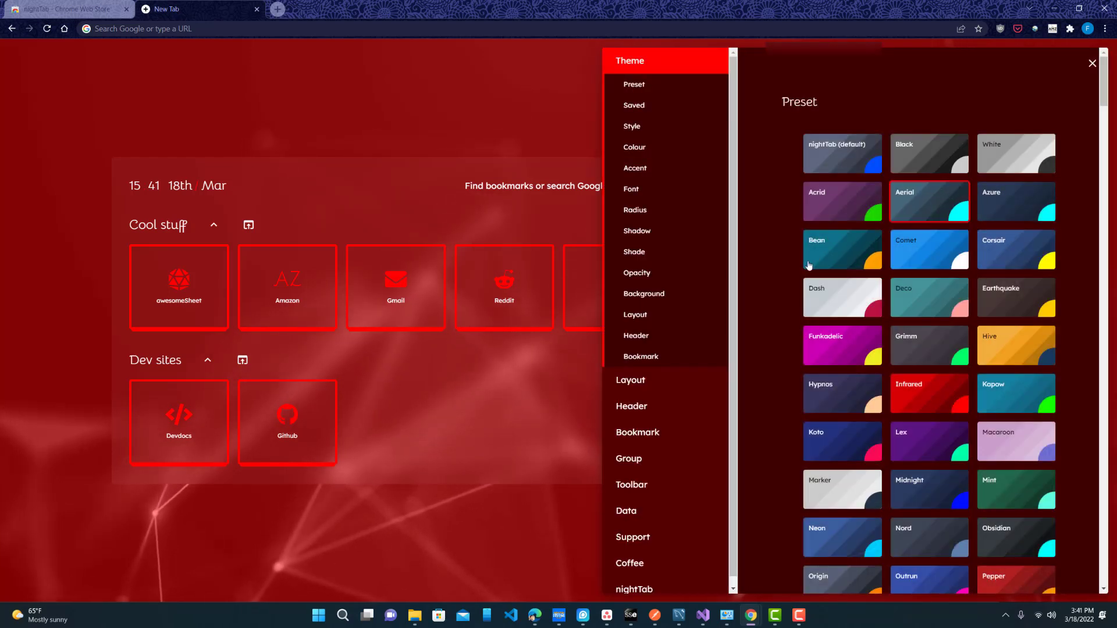
left_click(844, 154)
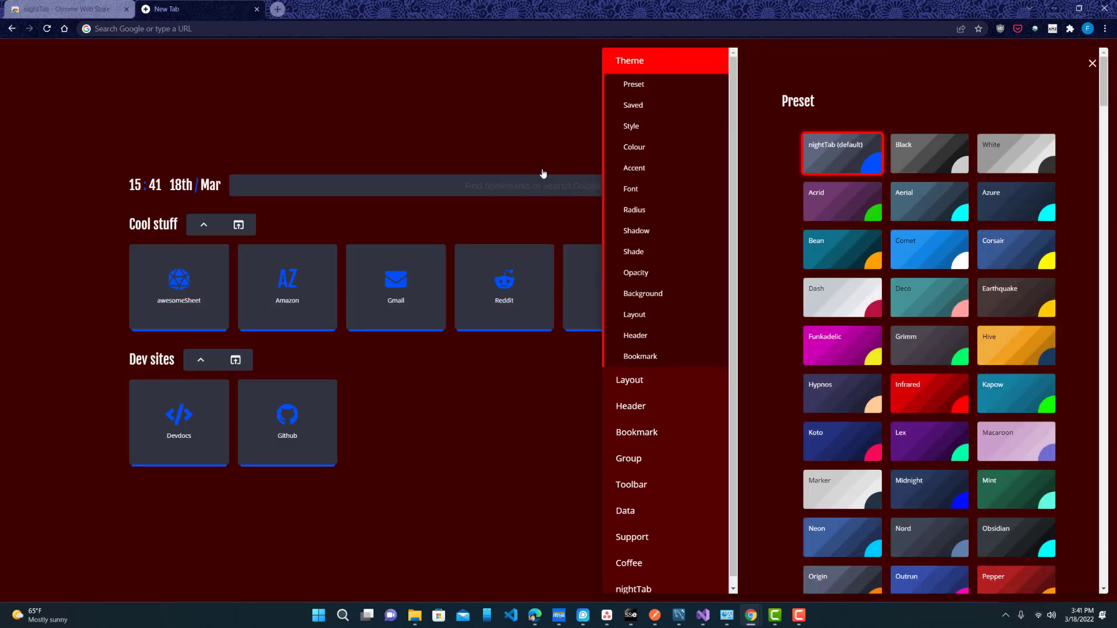
left_click(842, 298)
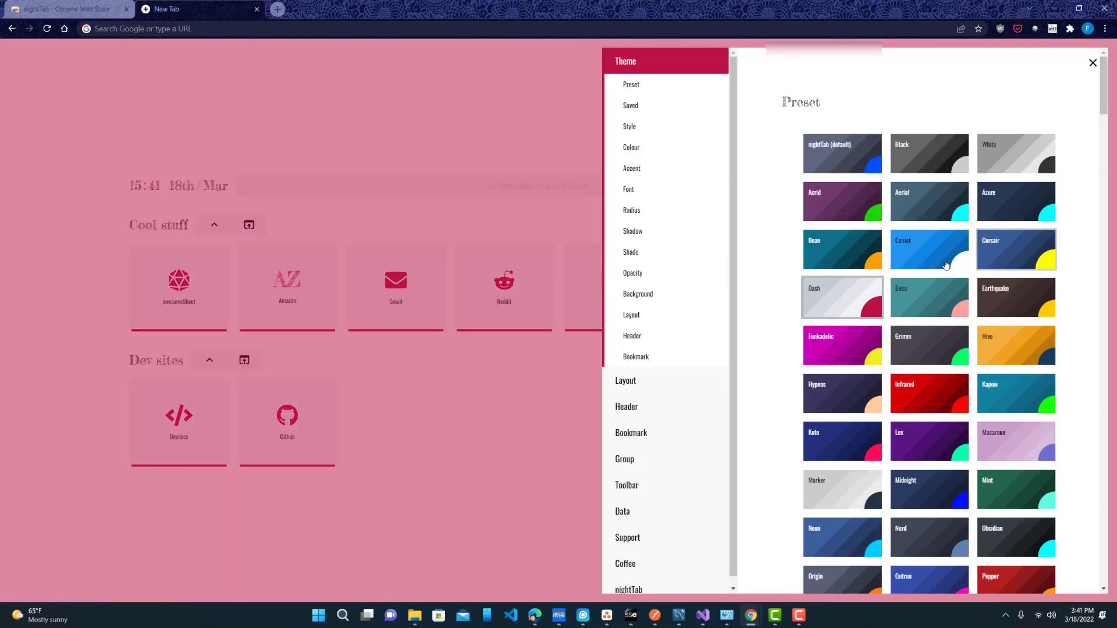
left_click(1005, 301)
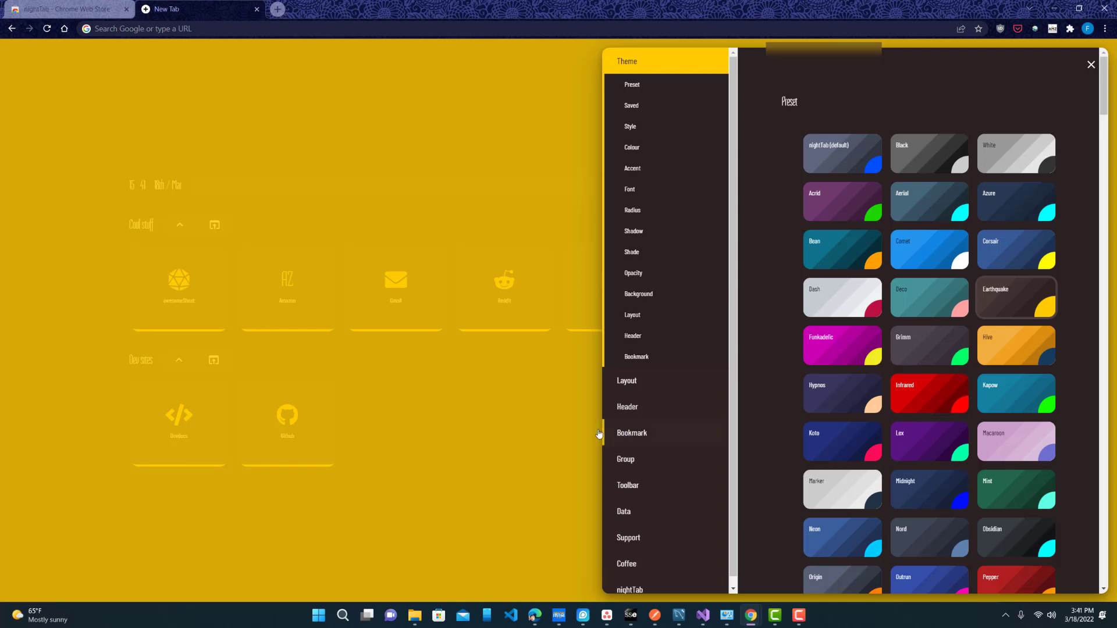
left_click(546, 406)
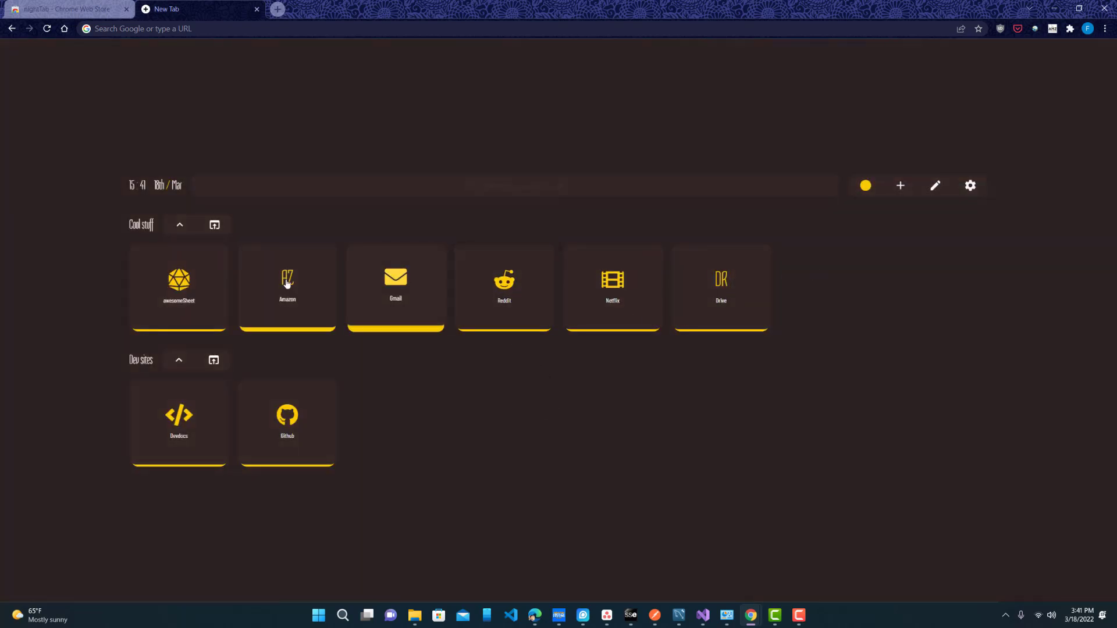
Preview the Dash preset again, then settle back on Earthquake
left_click(979, 184)
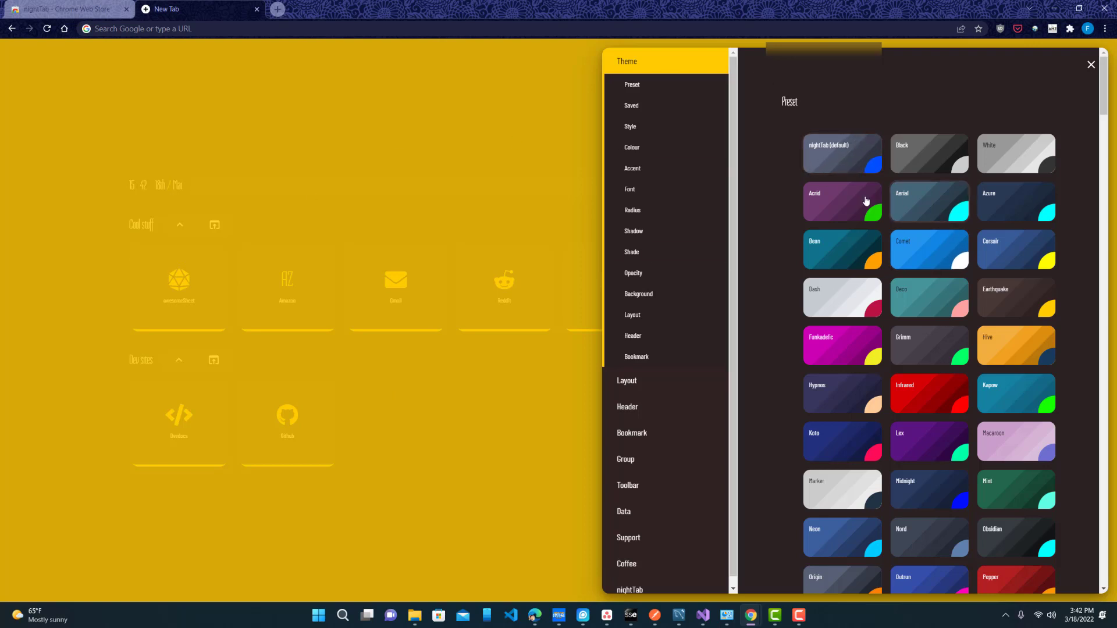
left_click(830, 295)
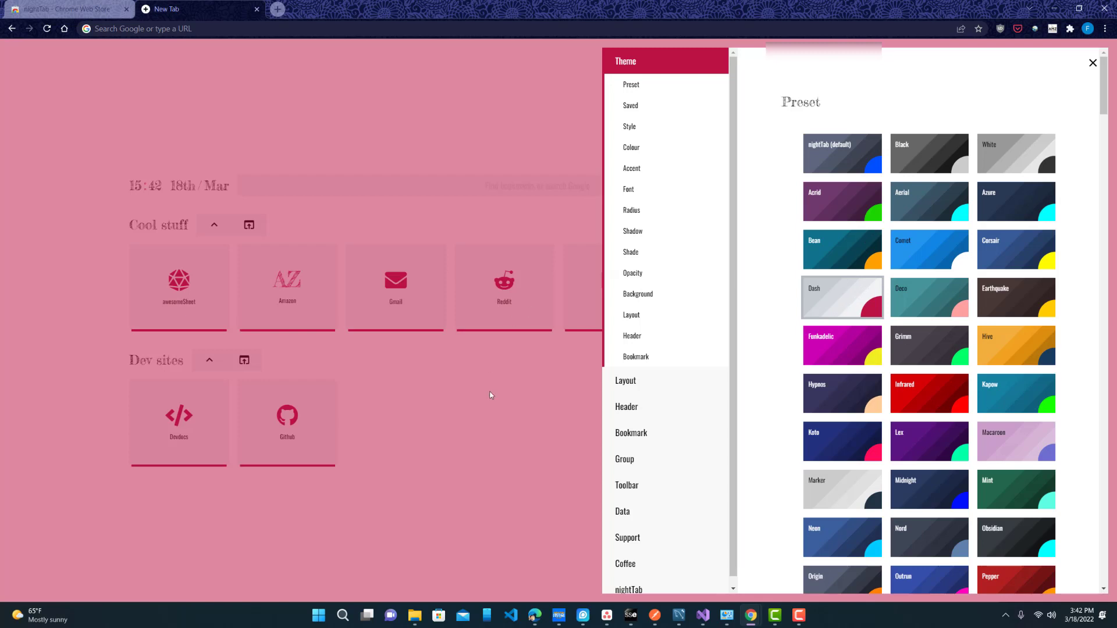
left_click(513, 383)
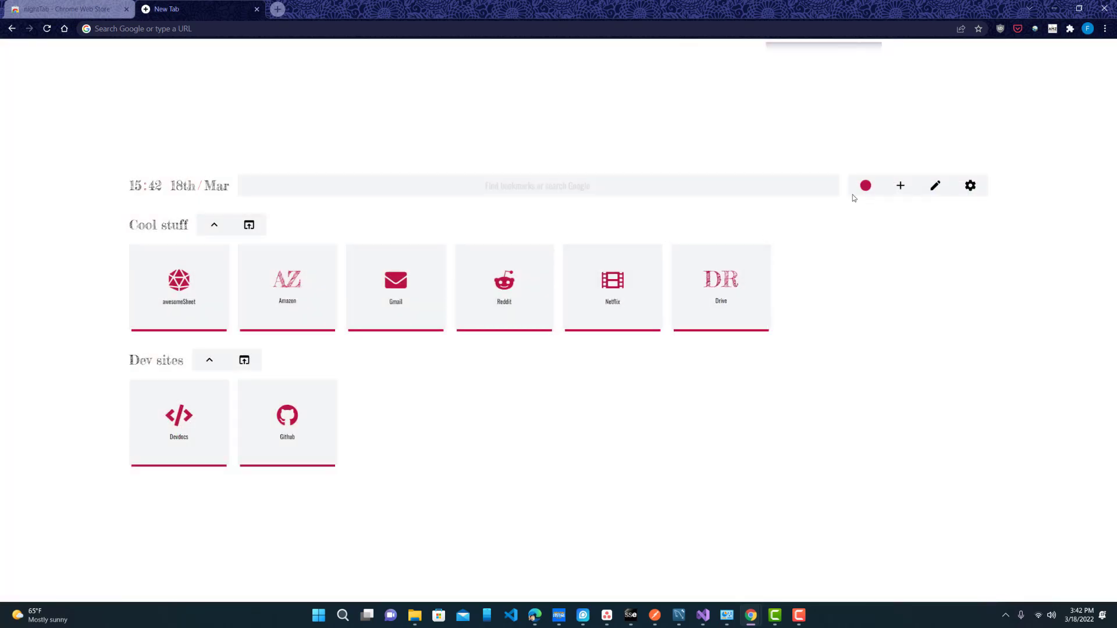
left_click(970, 185)
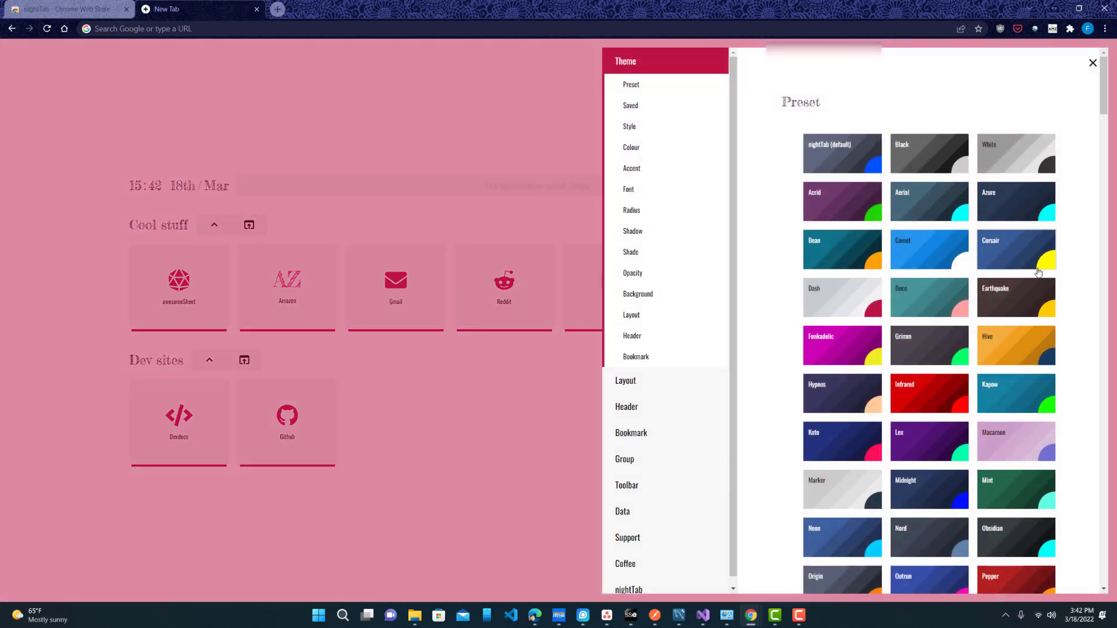
left_click(1017, 305)
left_click(419, 398)
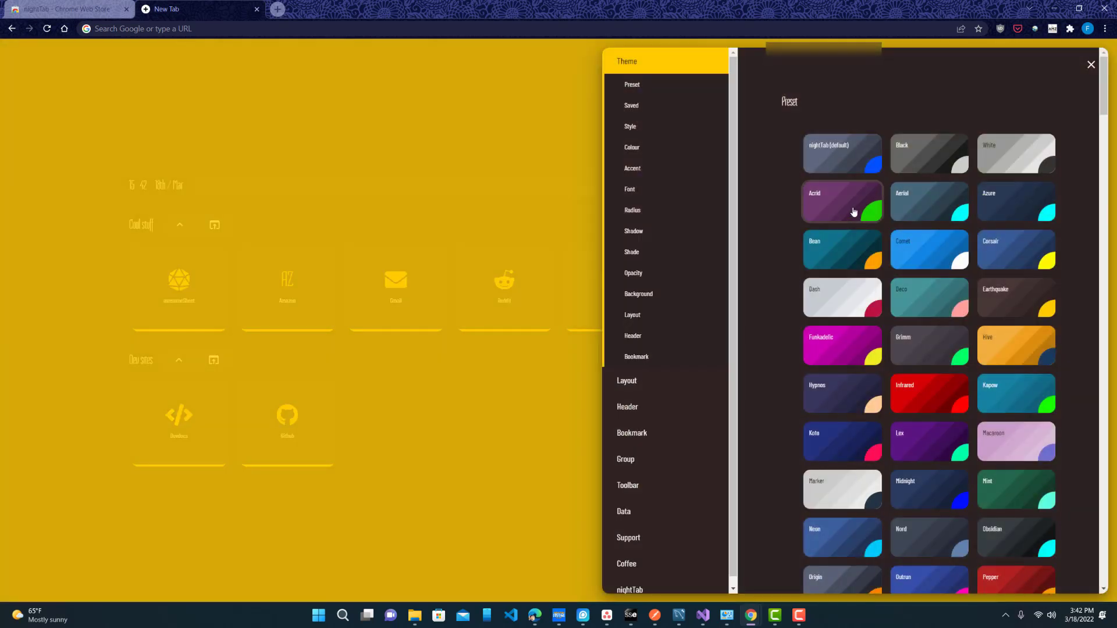
Review the Saved, Style, Colour, Accent and Font theme sections, with primary colour hue 0, saturation 13
left_click(654, 106)
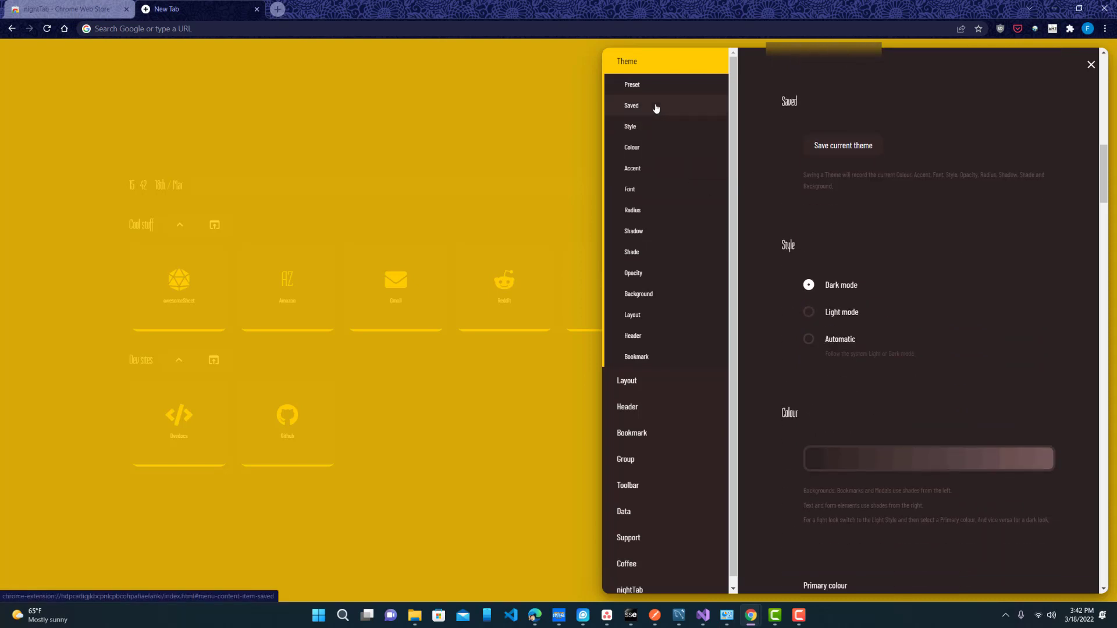
left_click(655, 128)
left_click(653, 150)
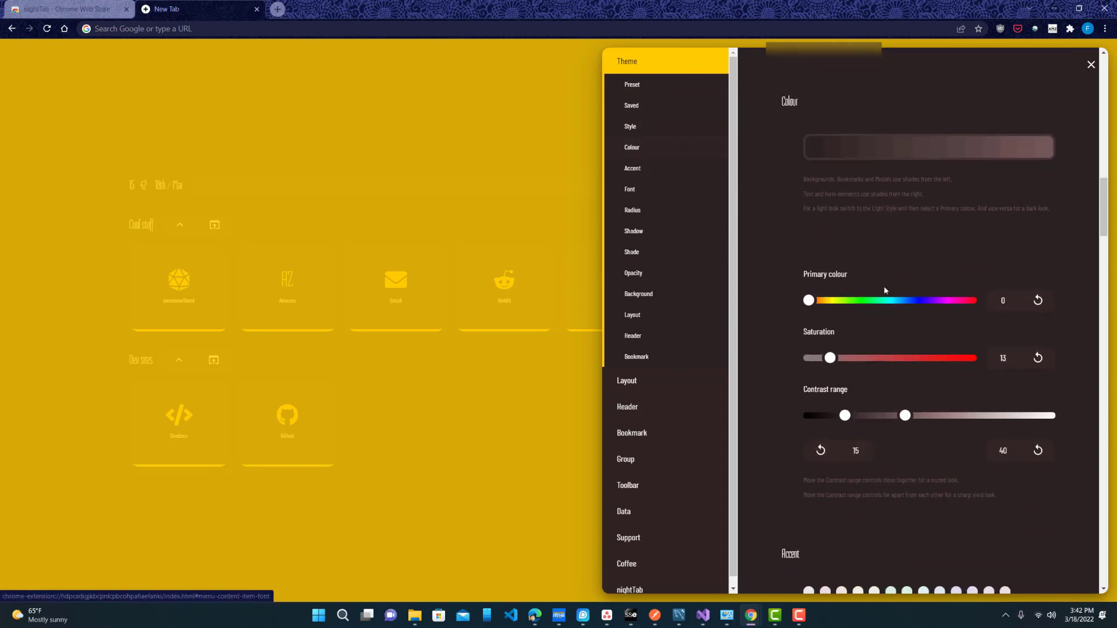
left_click_drag(808, 300, 780, 301)
scroll(766, 321, "down", 3)
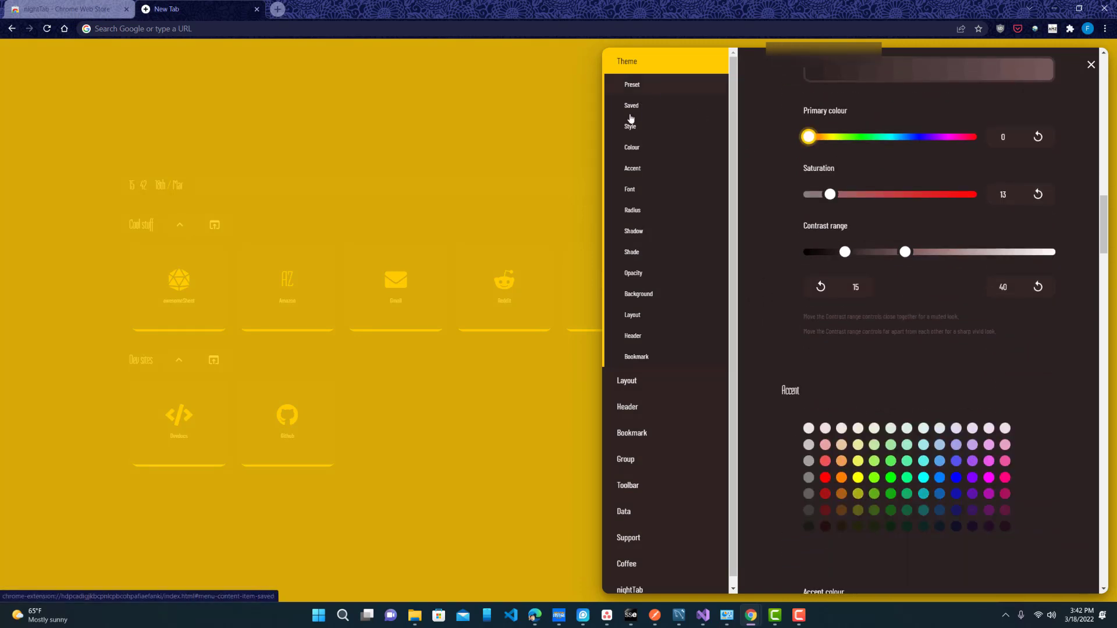
left_click(668, 178)
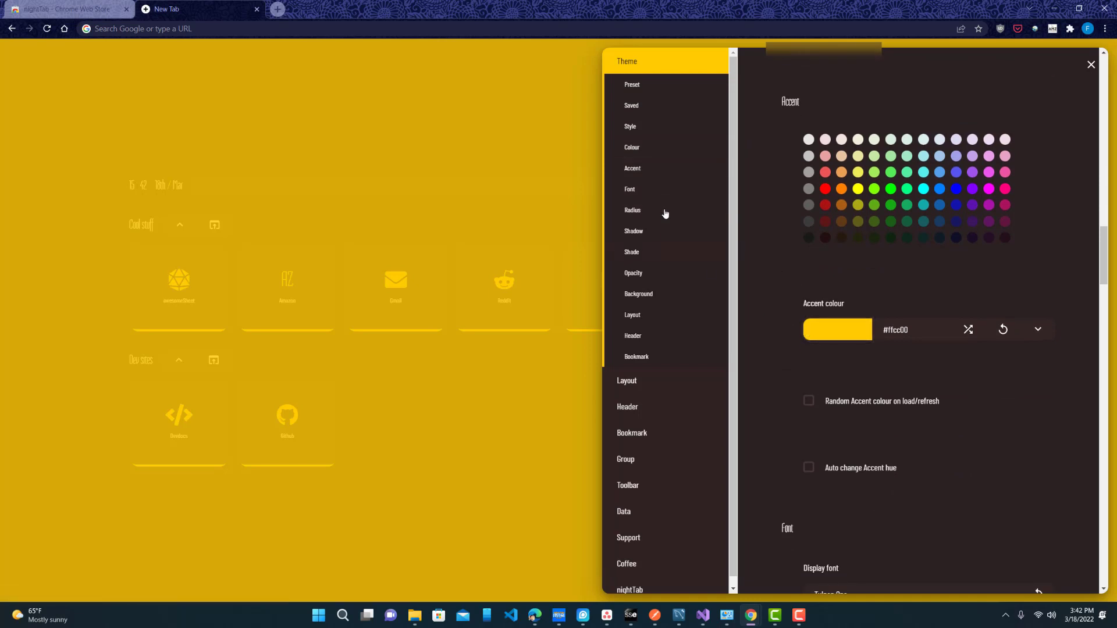
left_click(652, 124)
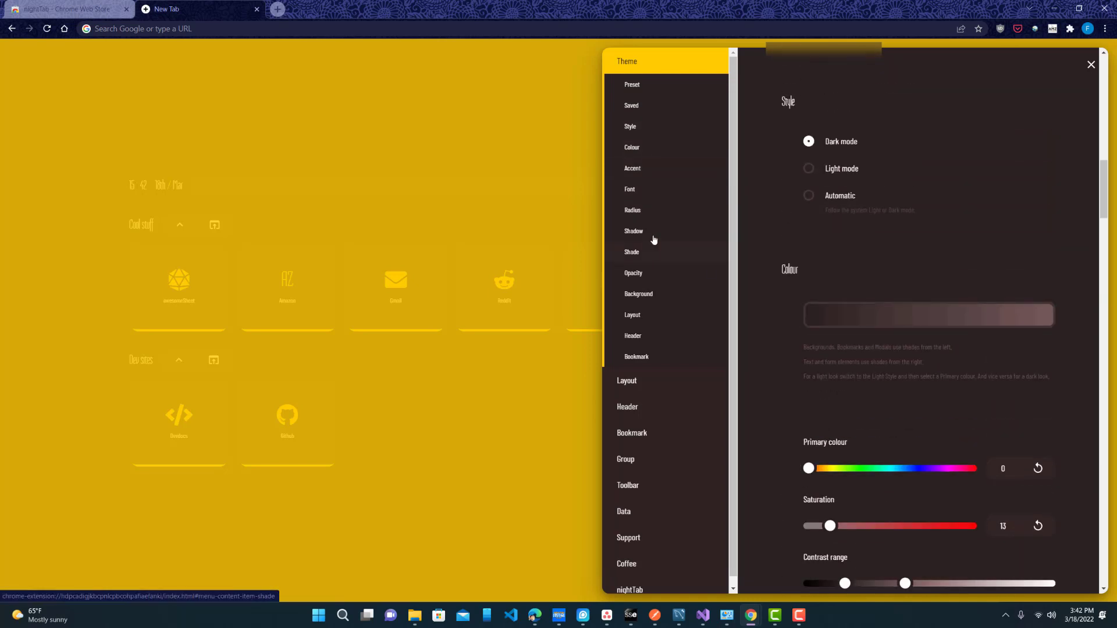
left_click(649, 191)
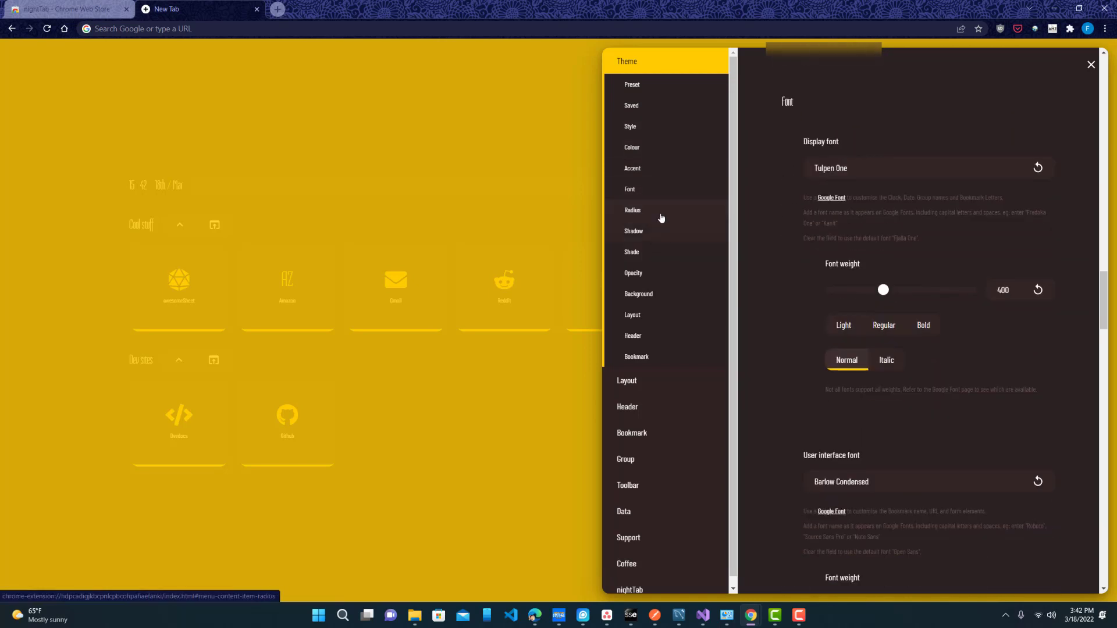
Set the corner radius to 99
left_click(662, 216)
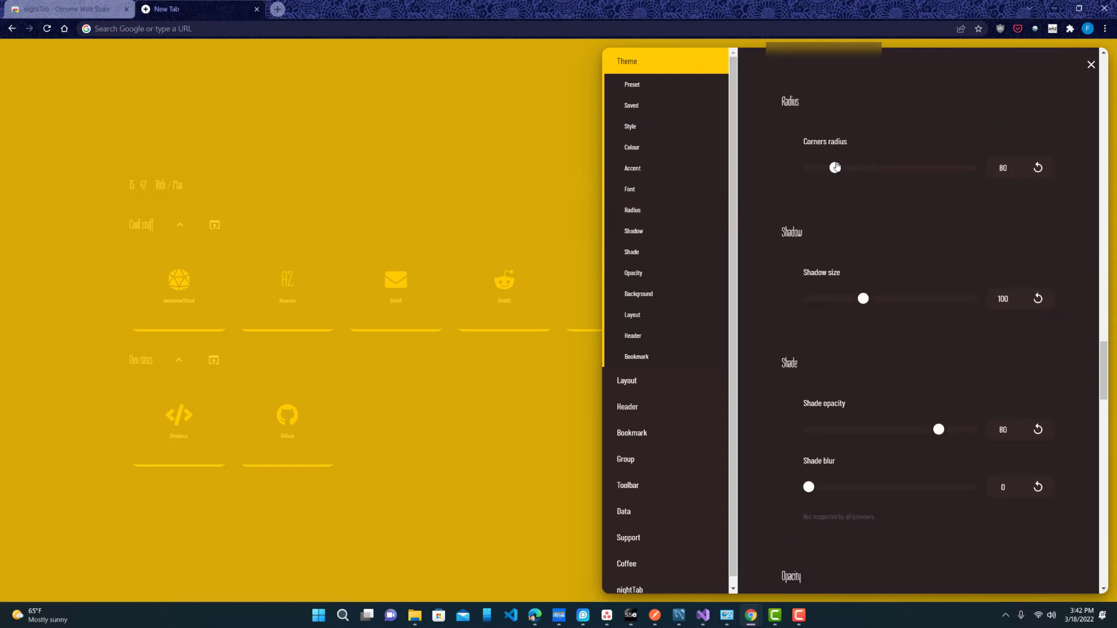
left_click_drag(835, 167, 994, 174)
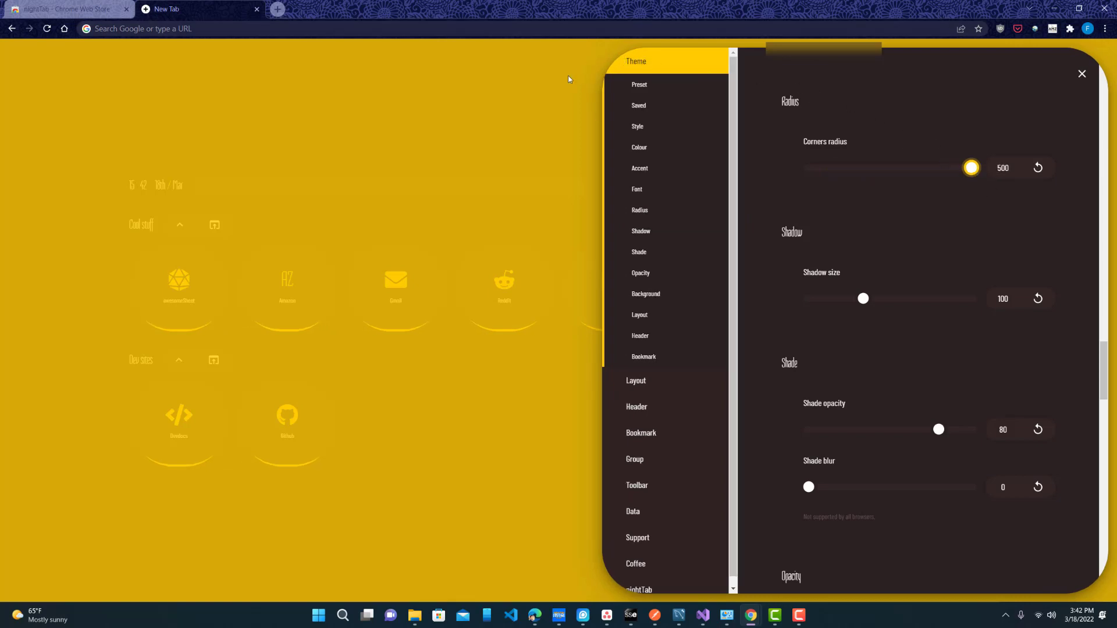
left_click(869, 169)
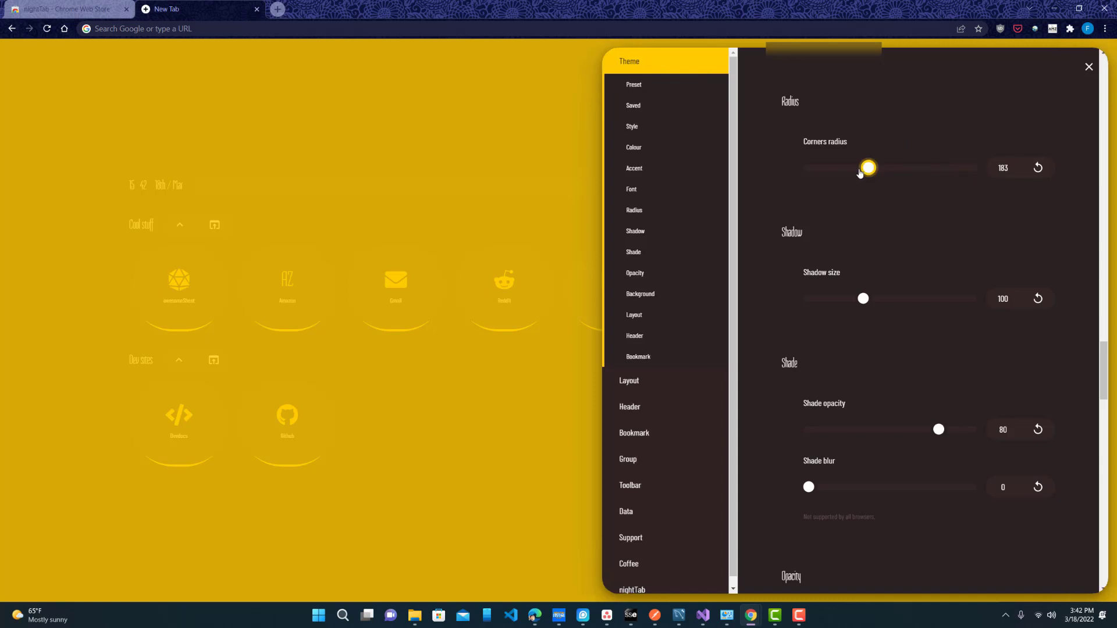
left_click(842, 172)
left_click(841, 173)
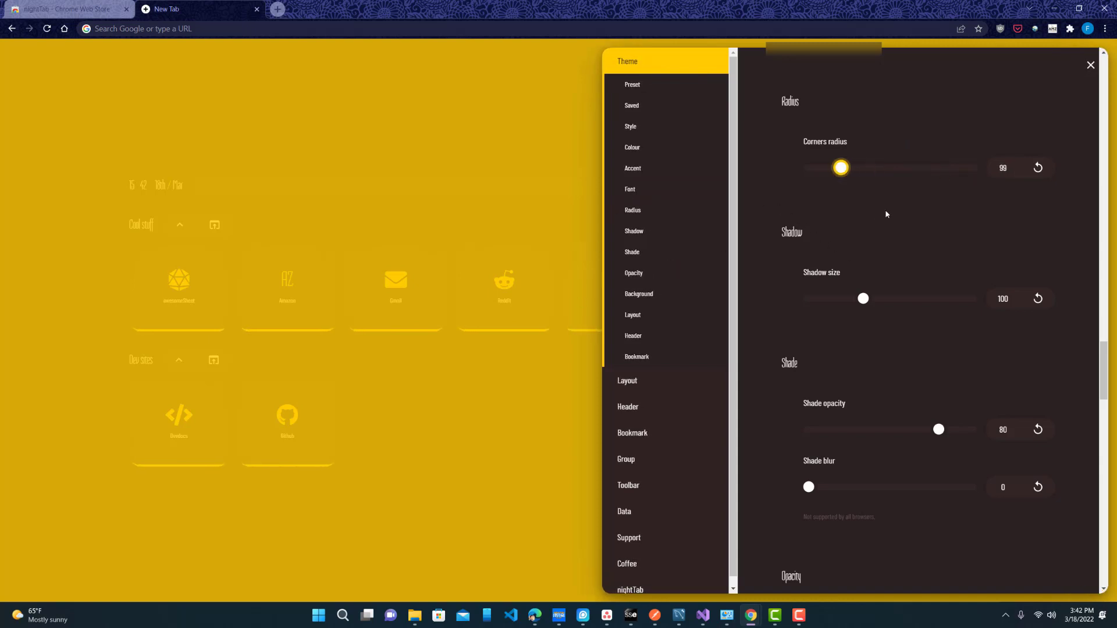
Reduce the shadow size to 45
scroll(886, 214, "down", 1)
left_click_drag(863, 244, 1004, 249)
left_click_drag(927, 247, 833, 244)
scroll(856, 272, "down", 1)
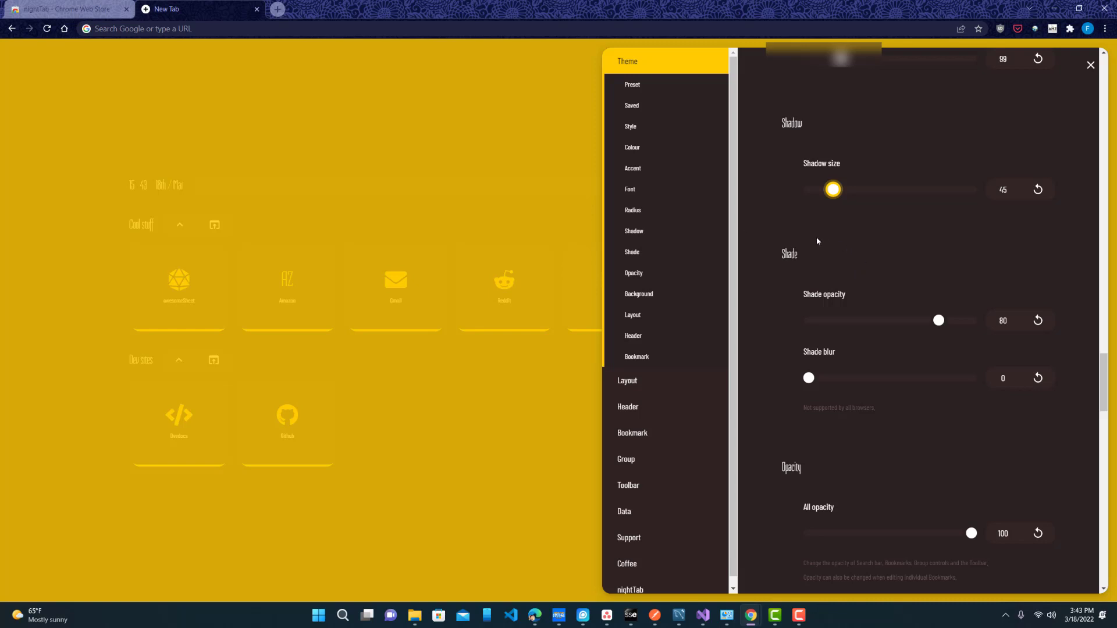
Scroll past the opacity, background and header options, view Bookmark theme, then open Layout
scroll(770, 256, "down", 2)
scroll(772, 260, "down", 2)
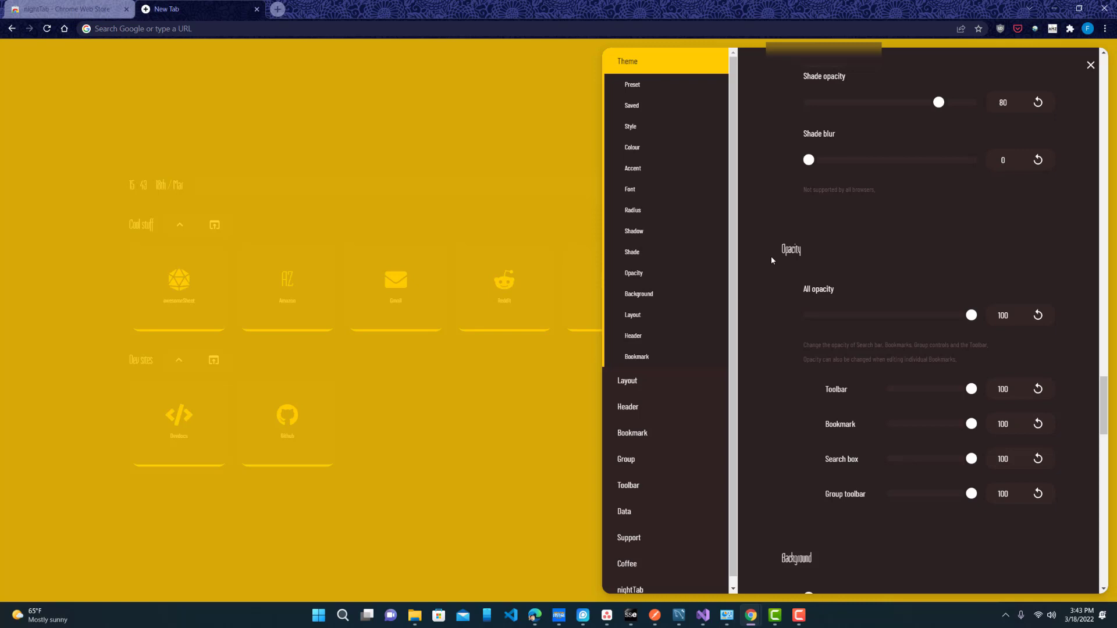
scroll(772, 260, "down", 5)
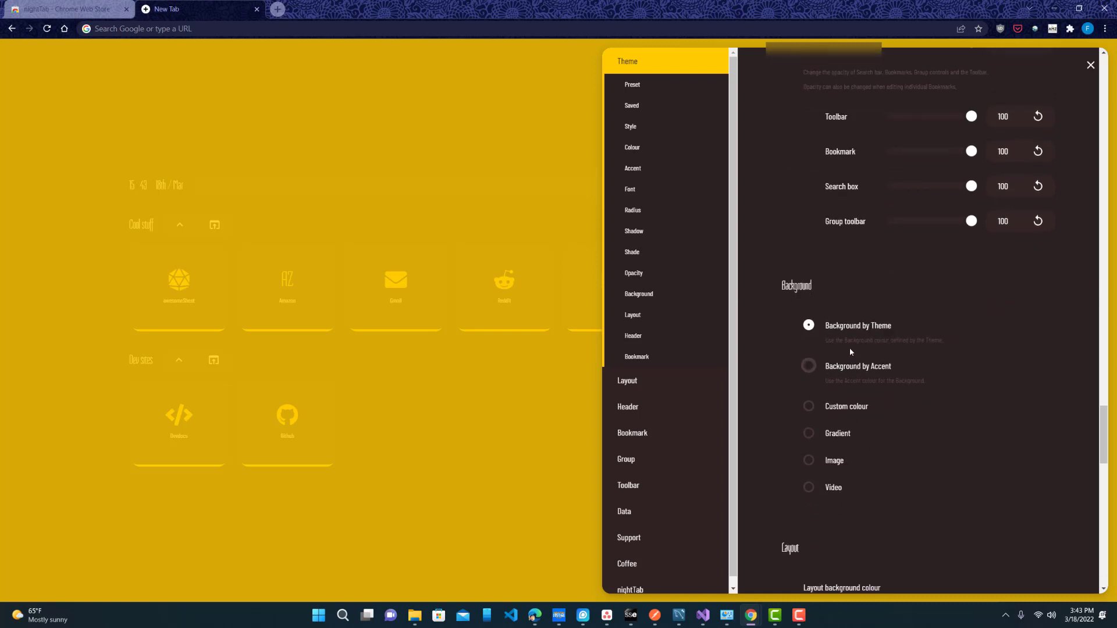
scroll(857, 344, "down", 1)
scroll(856, 343, "down", 2)
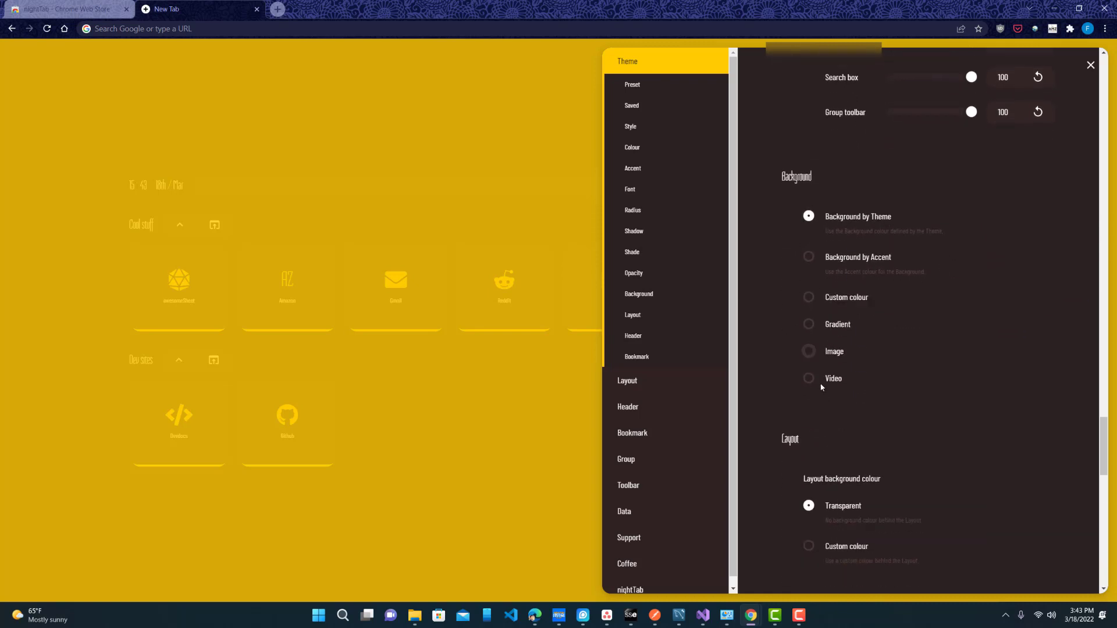
scroll(804, 347, "down", 6)
scroll(793, 364, "down", 5)
scroll(676, 331, "down", 1)
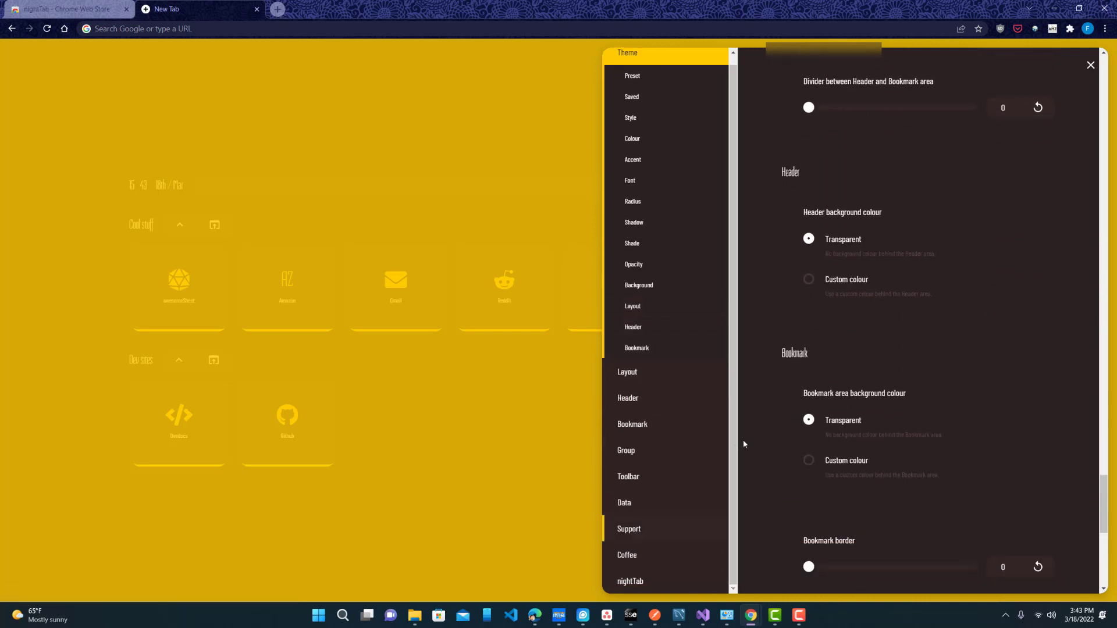
scroll(763, 486, "down", 8)
left_click(652, 352)
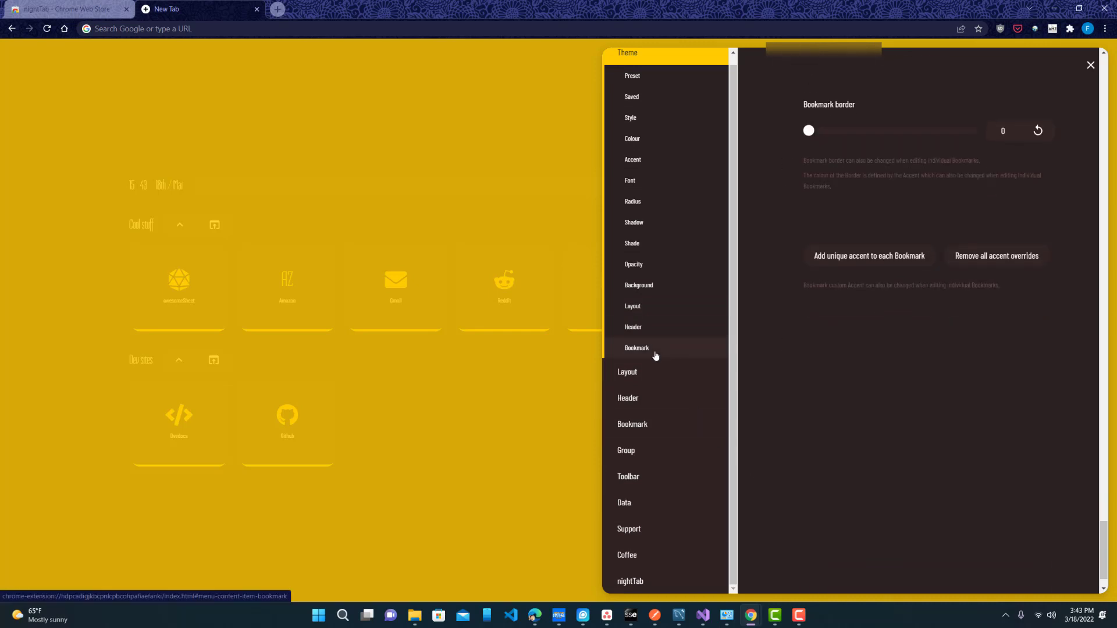
left_click(633, 379)
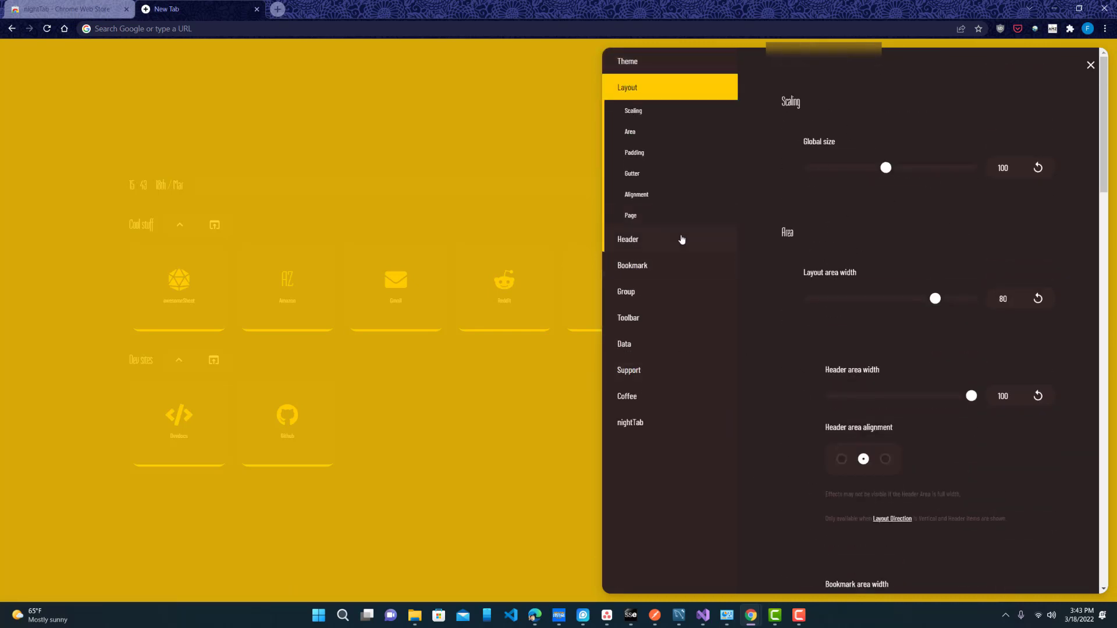
Look over the Header, Bookmark and Data restore/backup/clear sections, then close settings
left_click(679, 241)
left_click(684, 263)
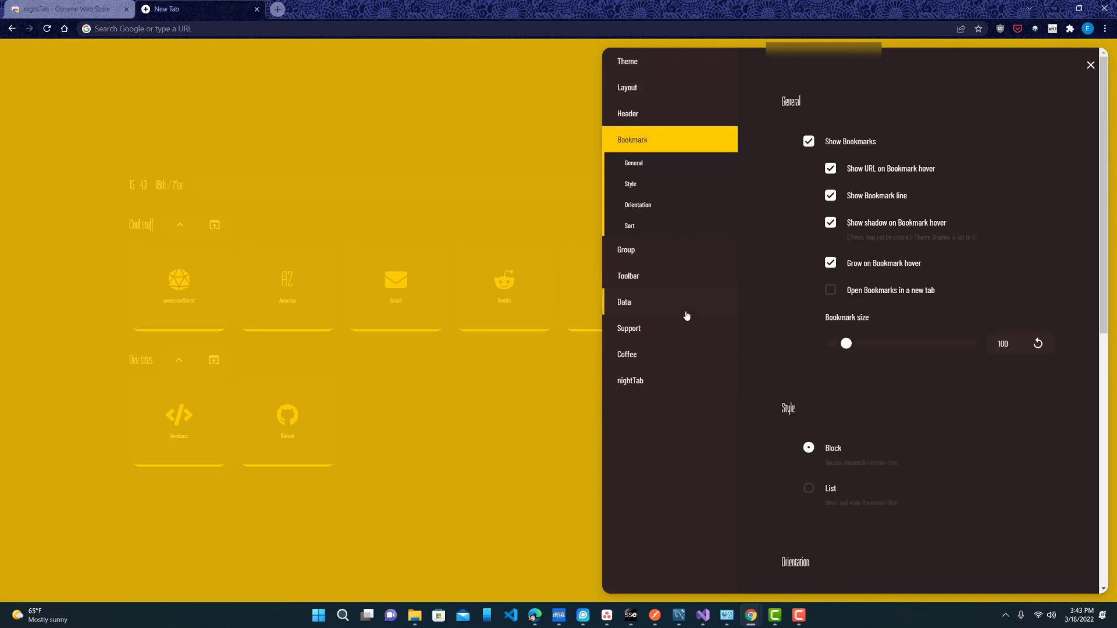
left_click(679, 296)
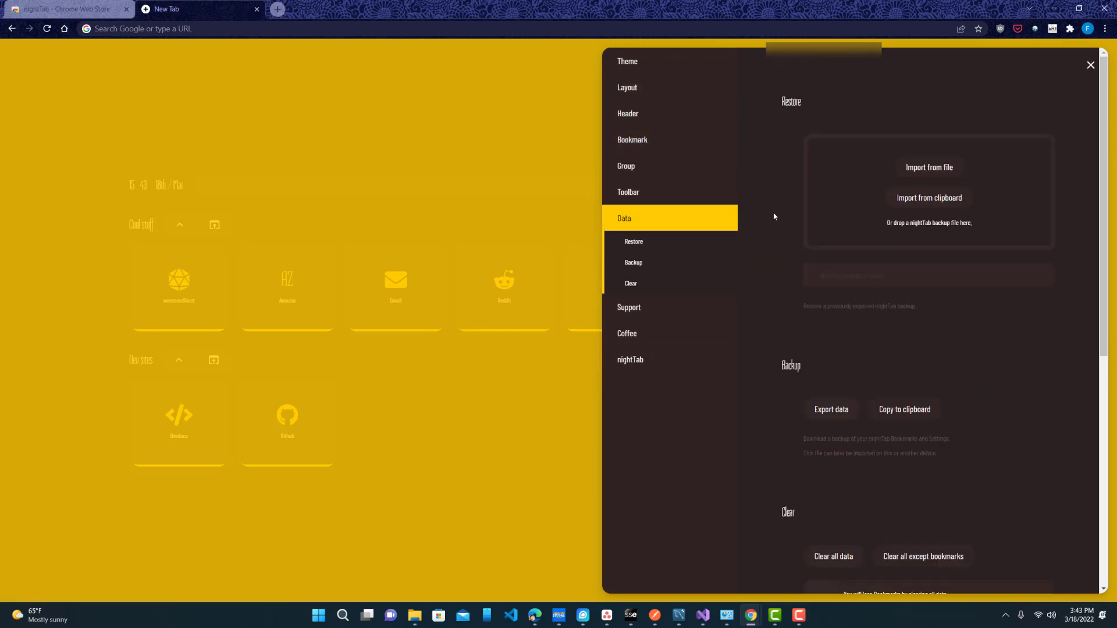
scroll(774, 216, "down", 3)
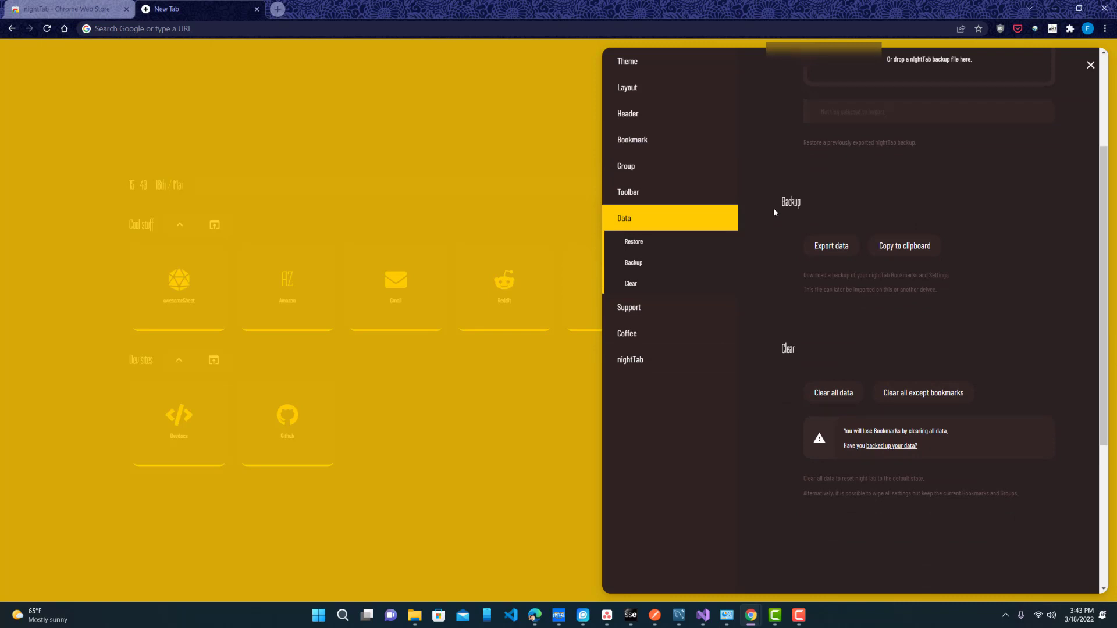
scroll(884, 224, "up", 3)
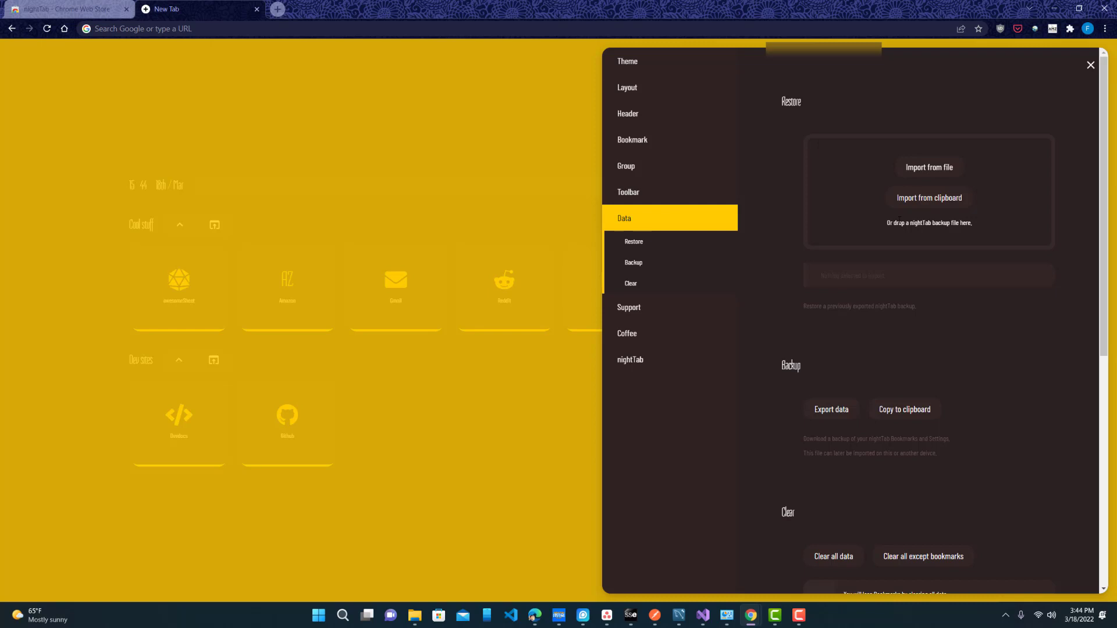
left_click(554, 192)
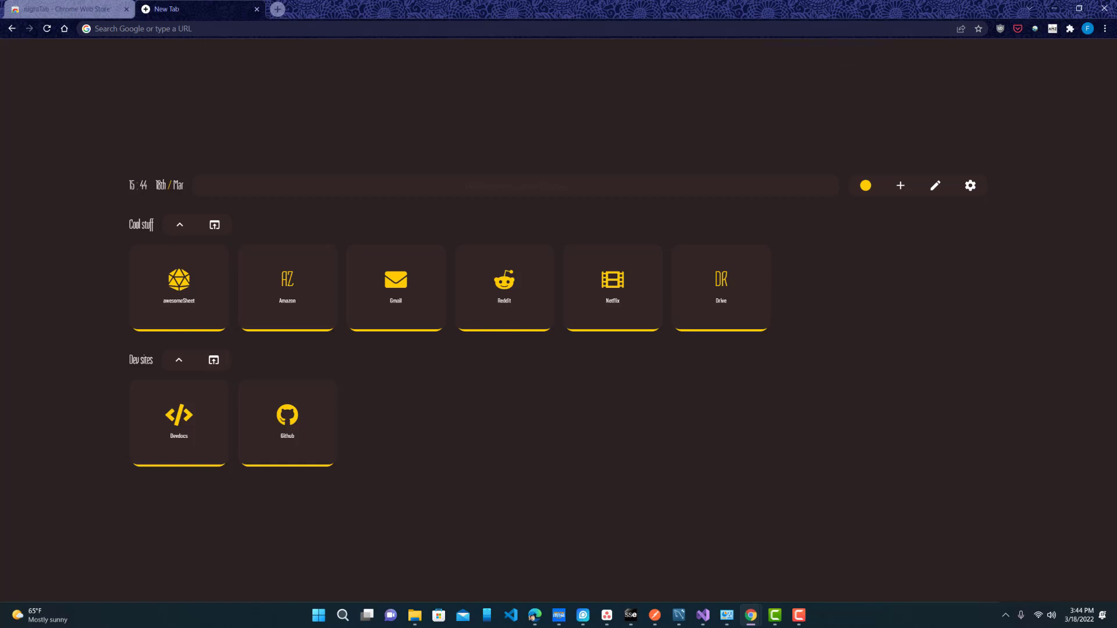
Search the Web Store for 'floral blue' and open the Floral Blue theme page
left_click(111, 13)
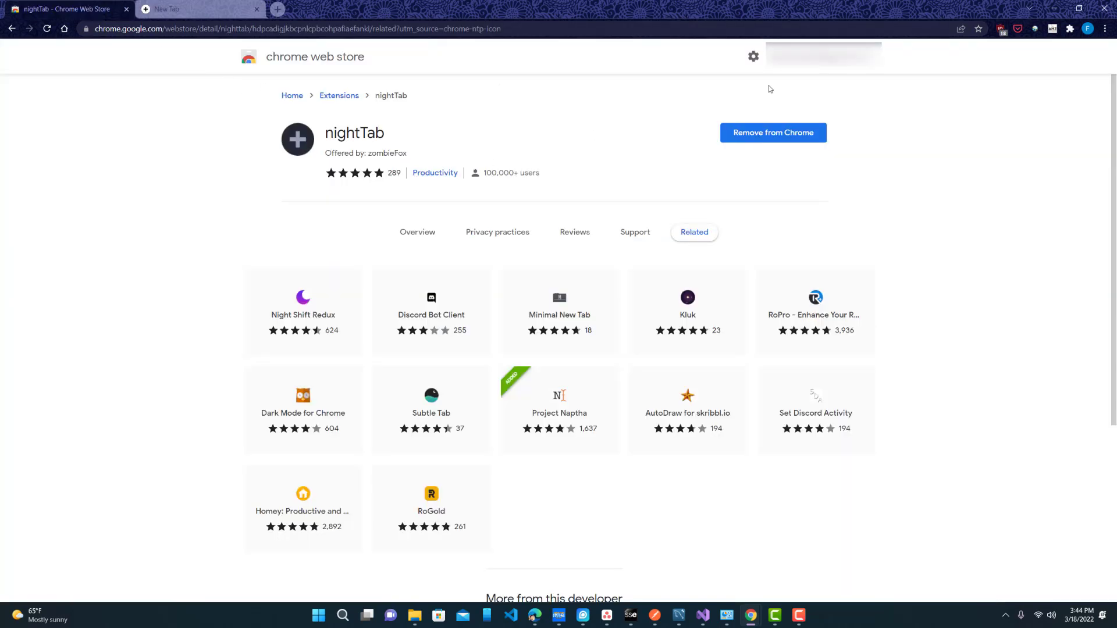
left_click(298, 69)
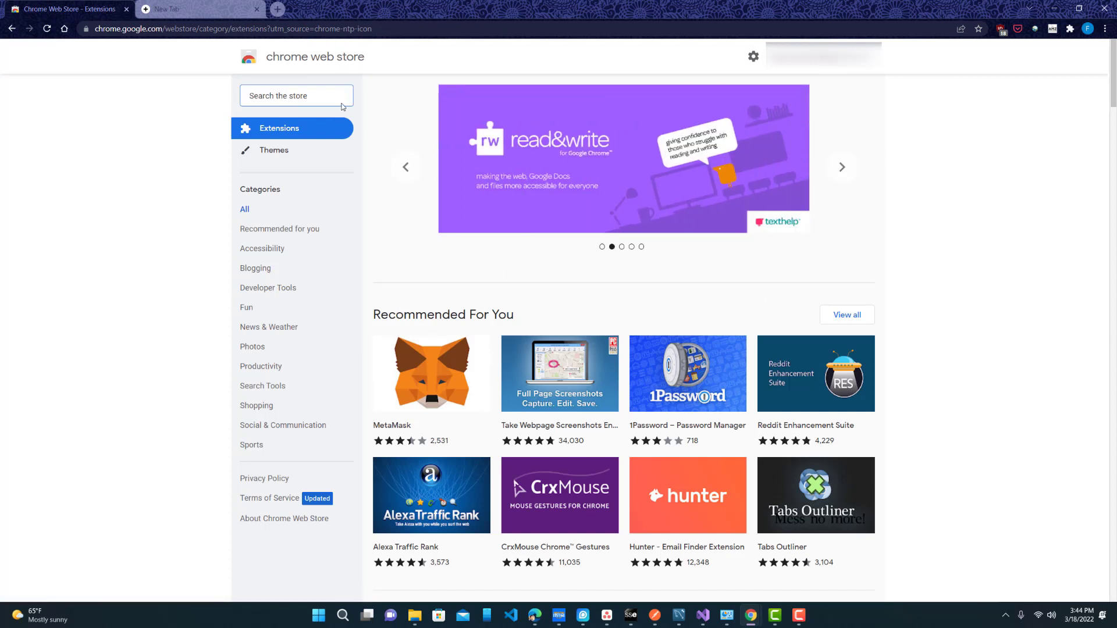
type("flo")
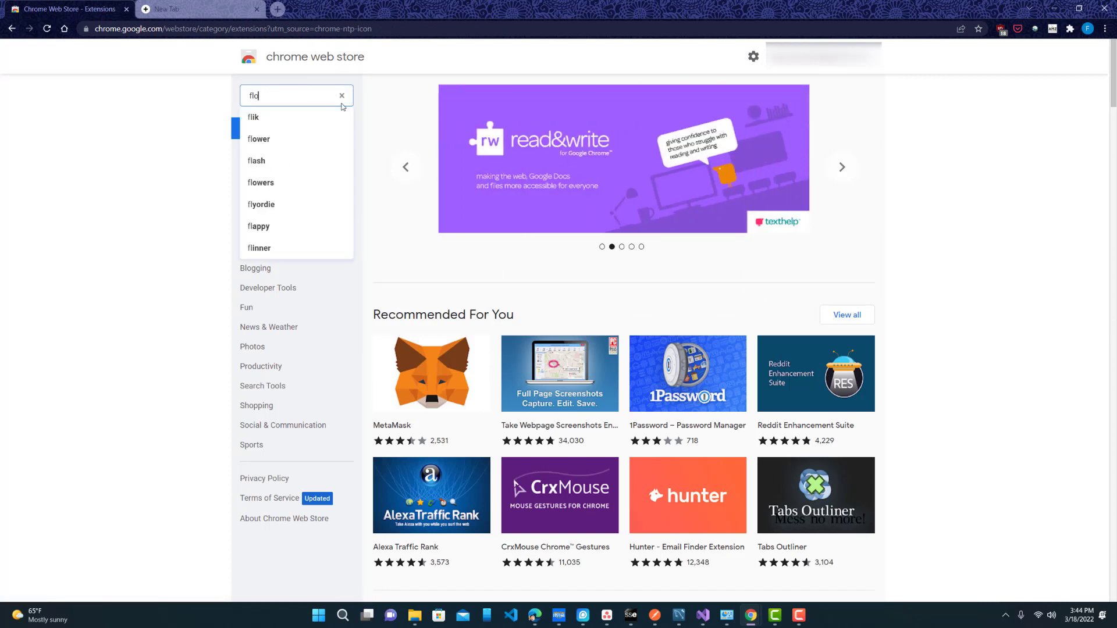
type("ral blue")
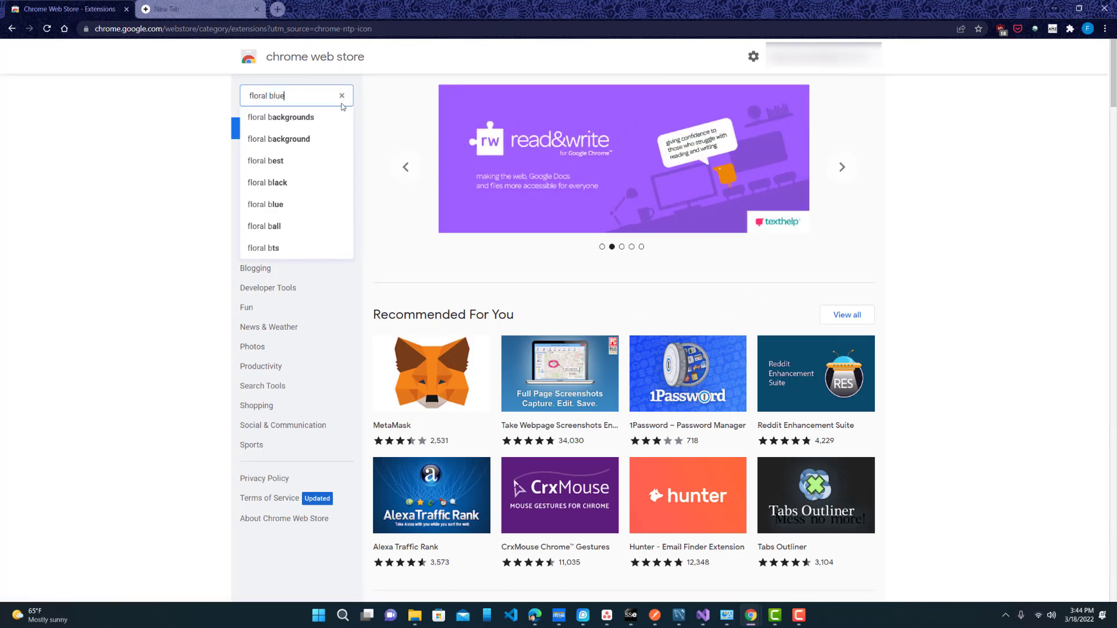
key("Return")
scroll(605, 368, "down", 5)
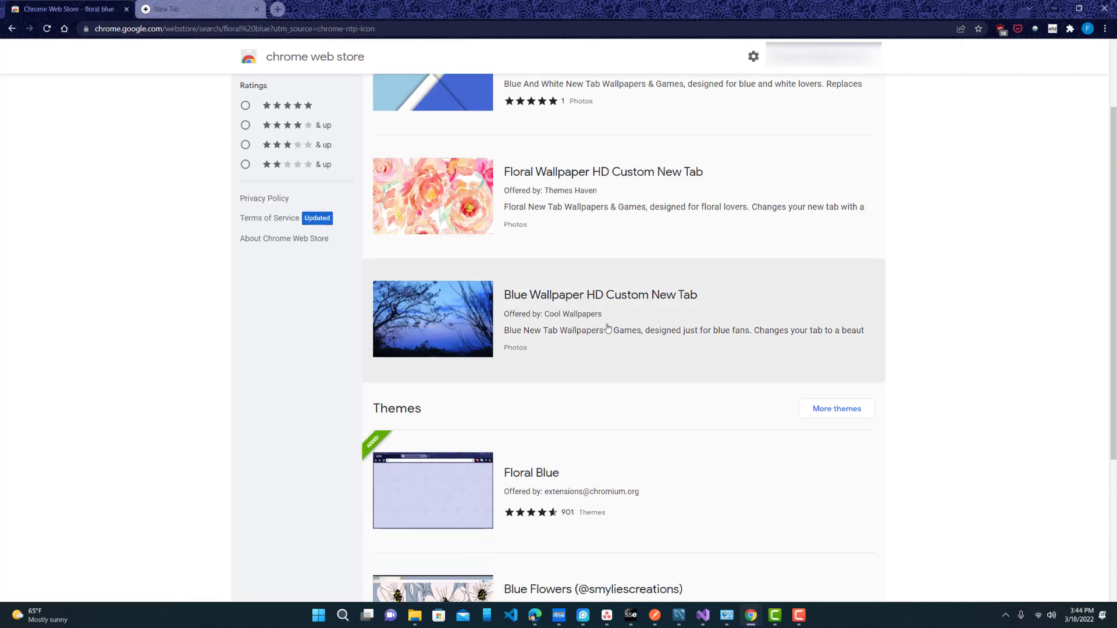
left_click(680, 329)
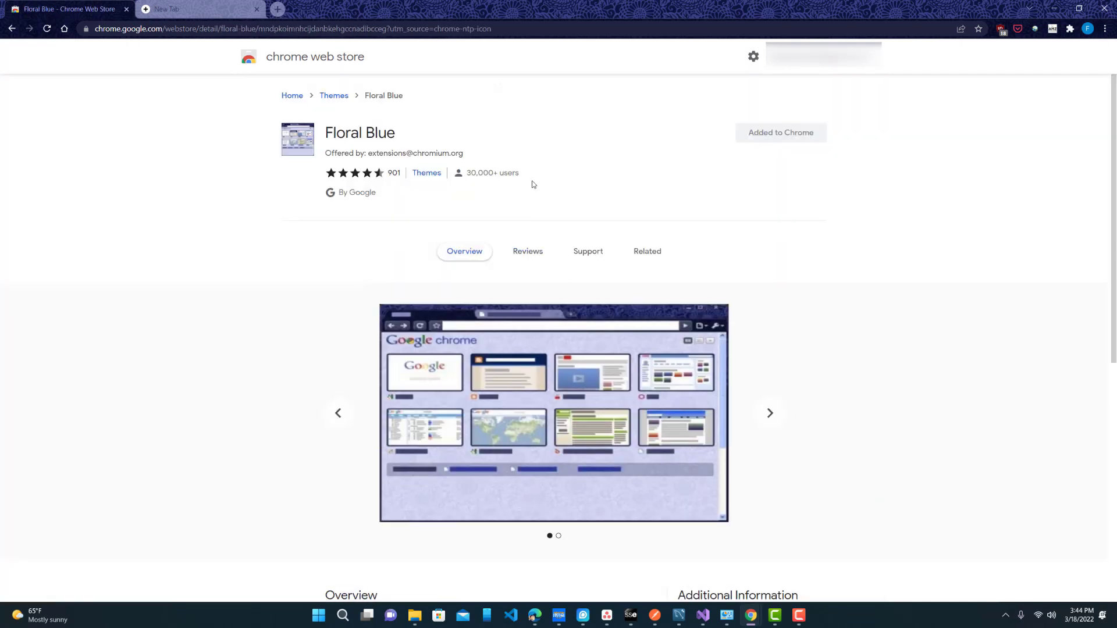
Browse the Floral Blue preview screenshots, then return to the store's Extensions home
left_click_drag(351, 133, 396, 133)
left_click(370, 170)
scroll(791, 302, "down", 2)
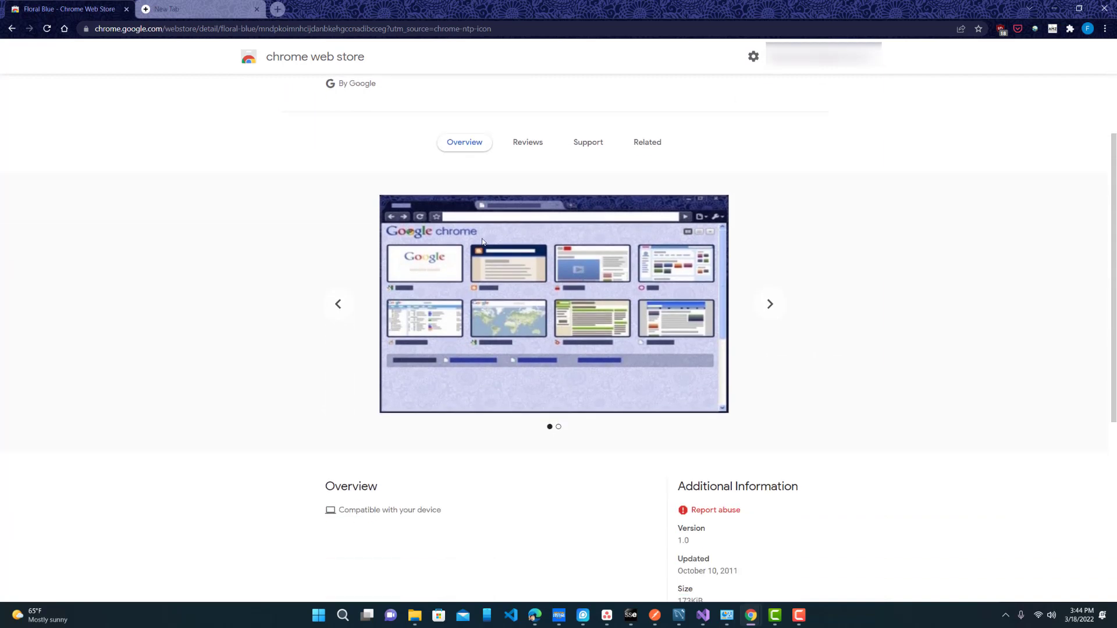
left_click(766, 310)
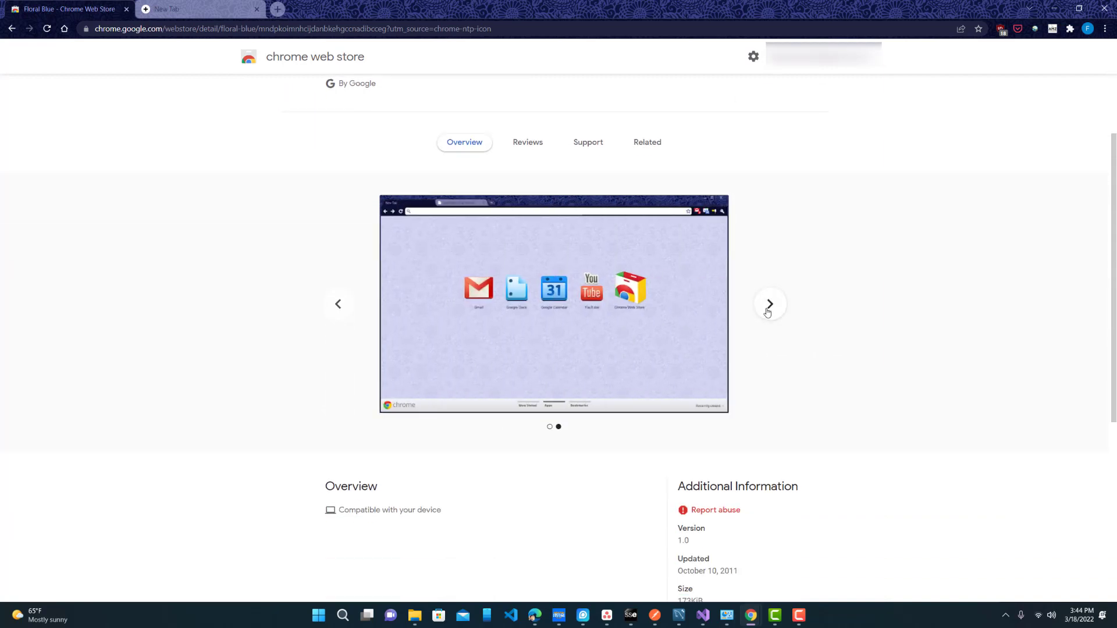
left_click(768, 313)
scroll(298, 197, "up", 2)
left_click(247, 69)
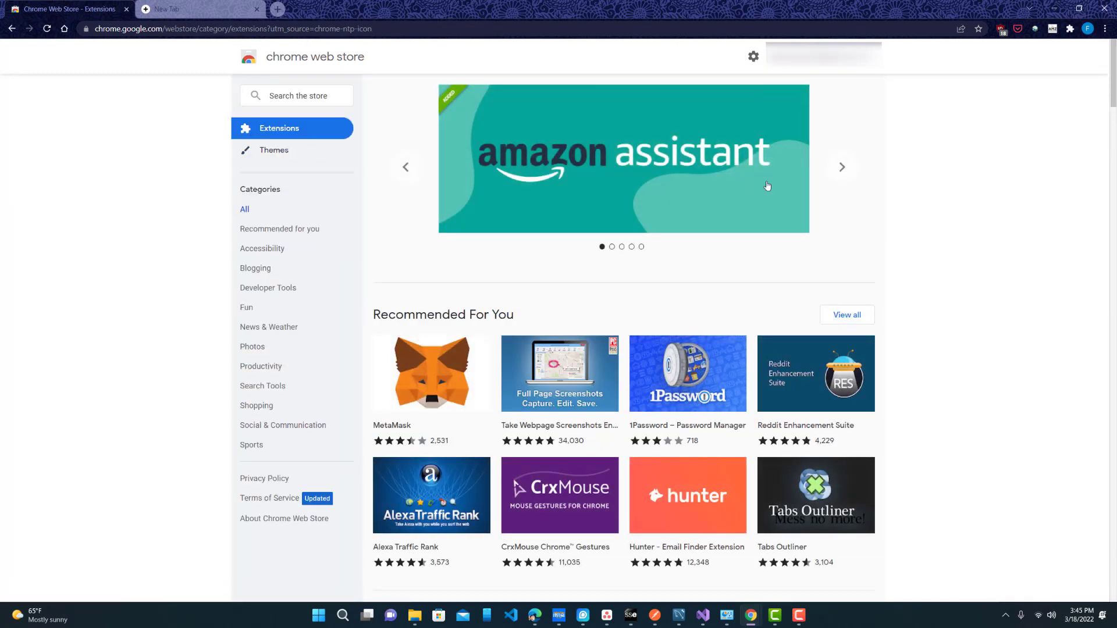
Search 'slate', add the Slate theme by The Chrome team, and view the New Tab
left_click(300, 98)
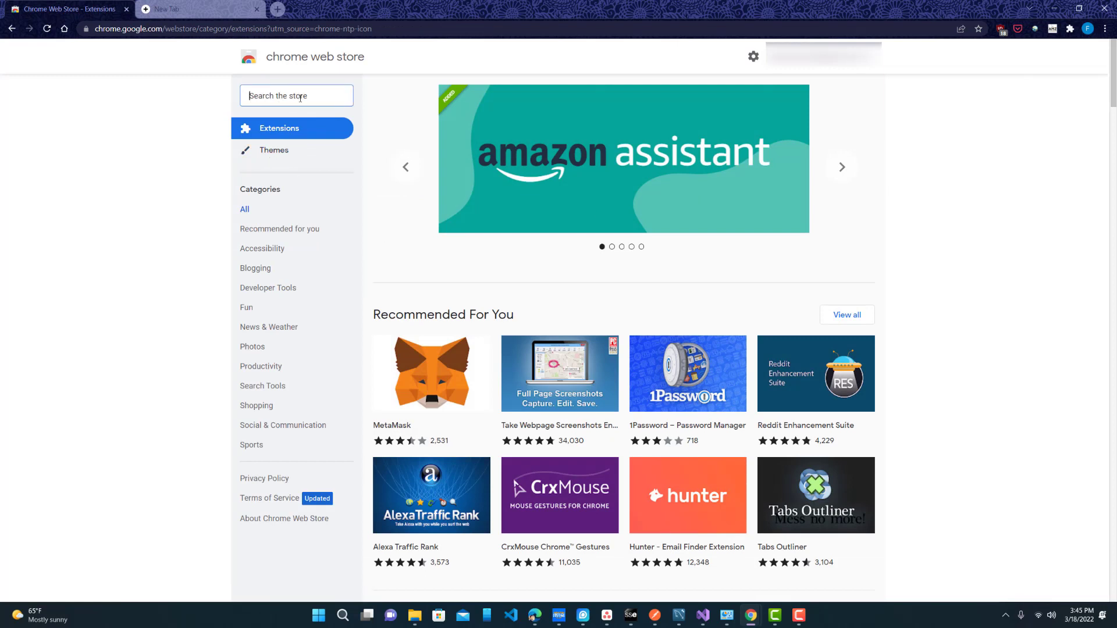
type("slate")
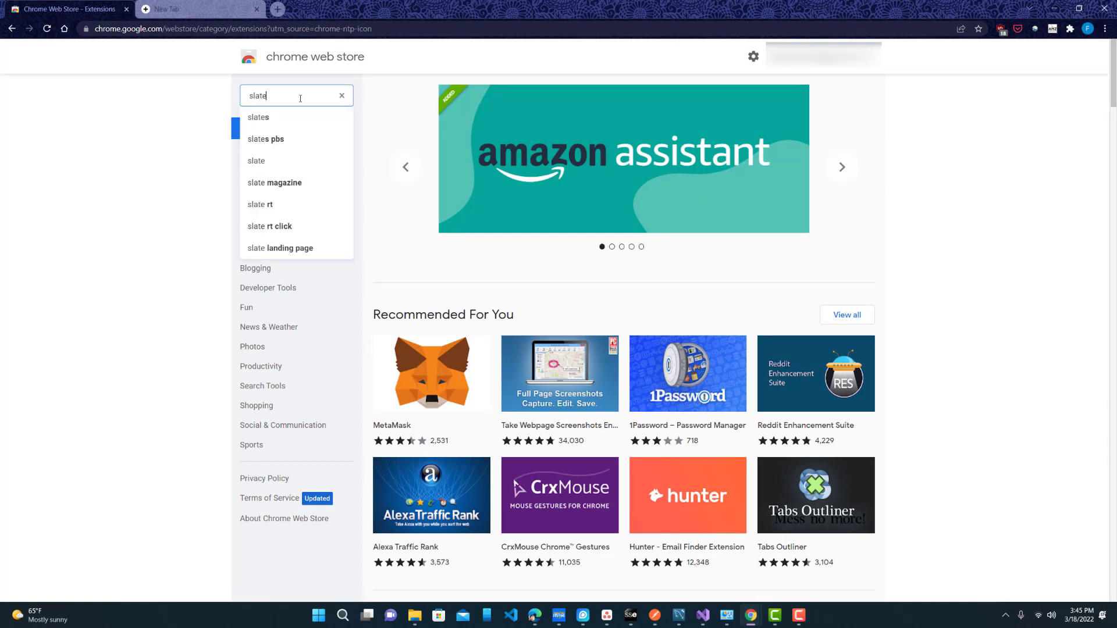
key("Return")
scroll(723, 347, "down", 3)
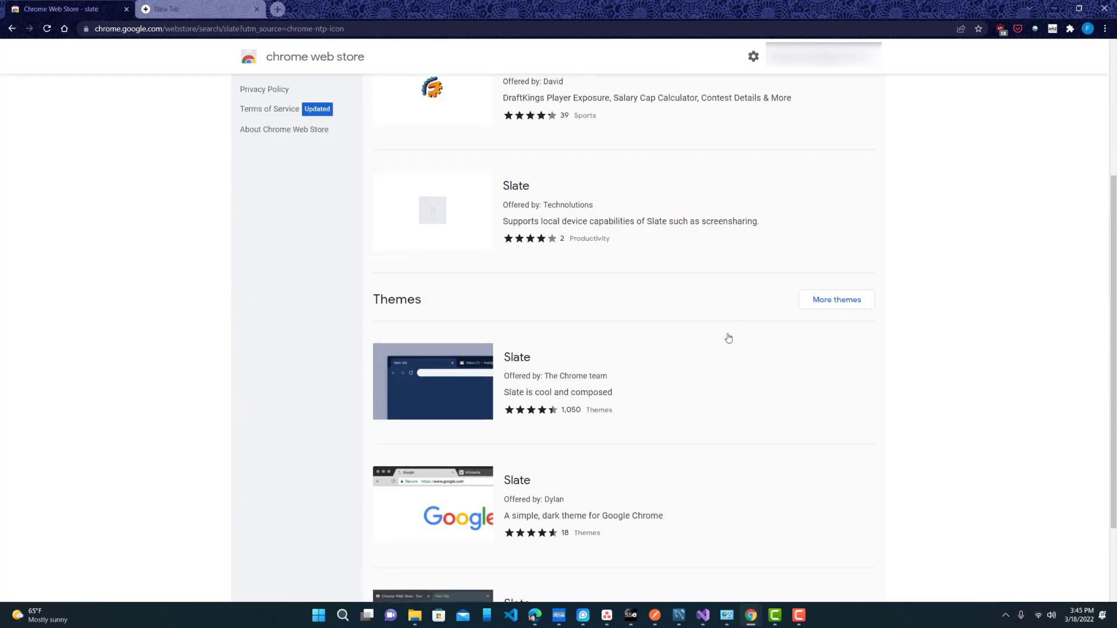
left_click(683, 402)
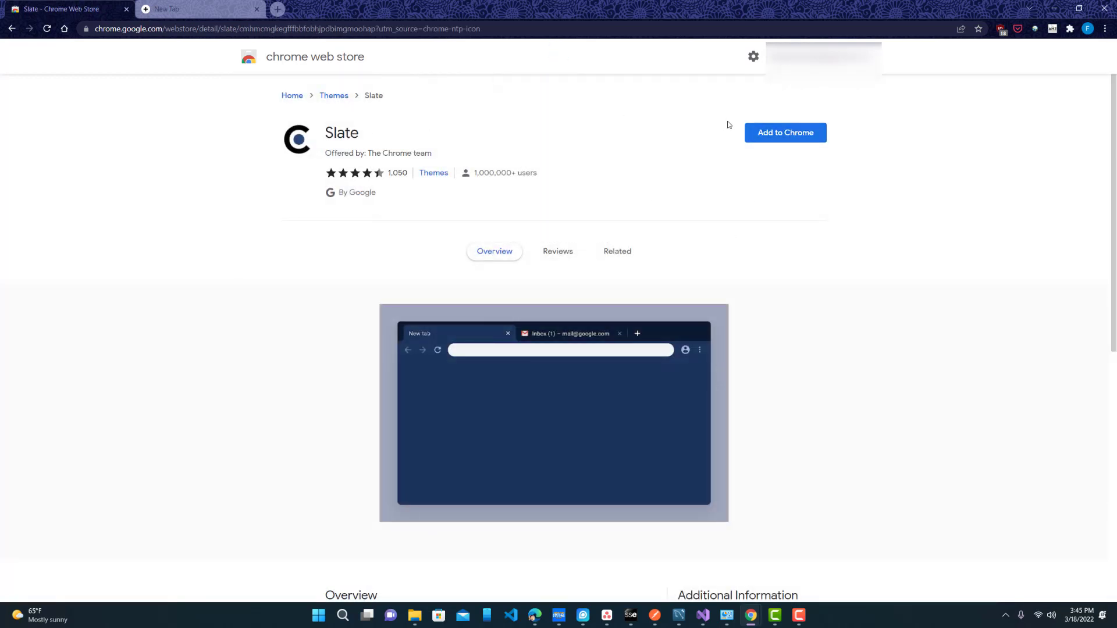
left_click(762, 132)
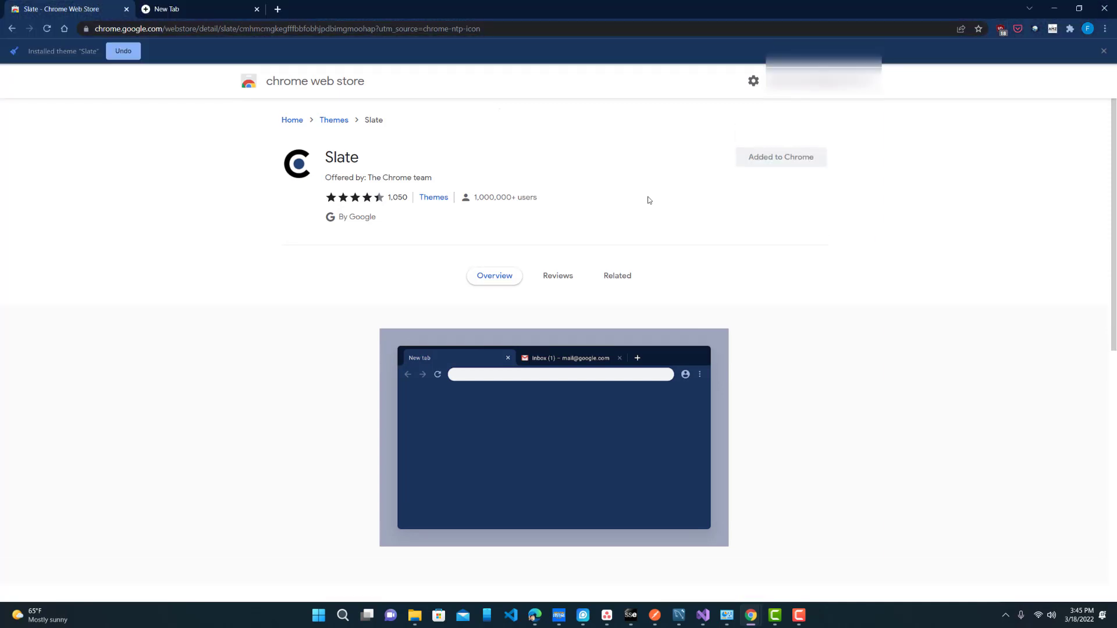
left_click(169, 7)
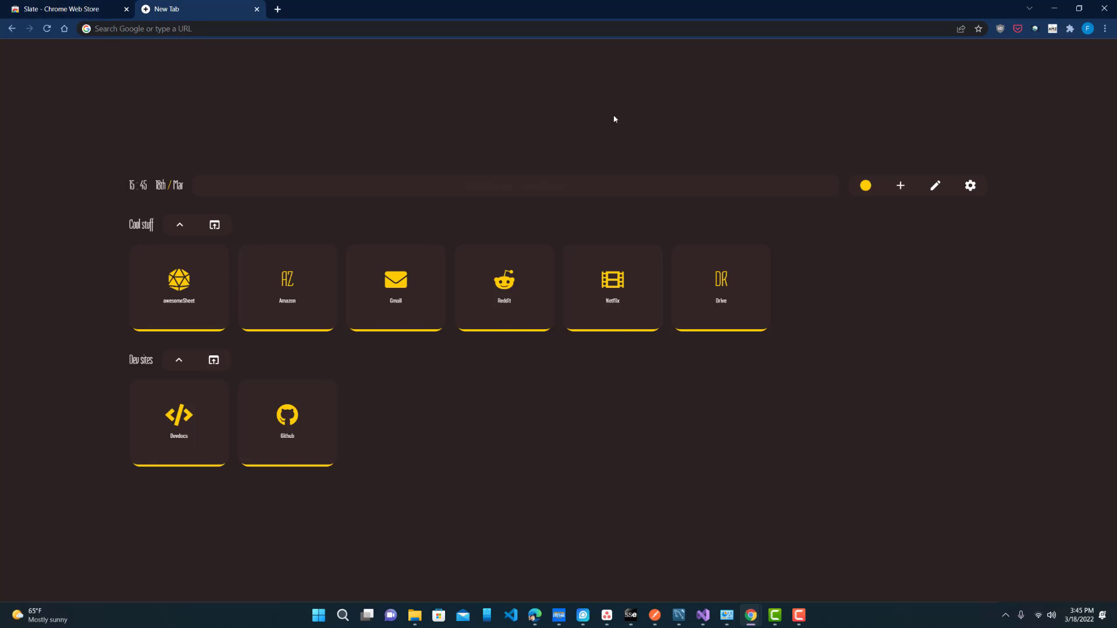
Look over the Slate theme's store page, including its reviews and overview
left_click(105, 6)
scroll(427, 220, "down", 3)
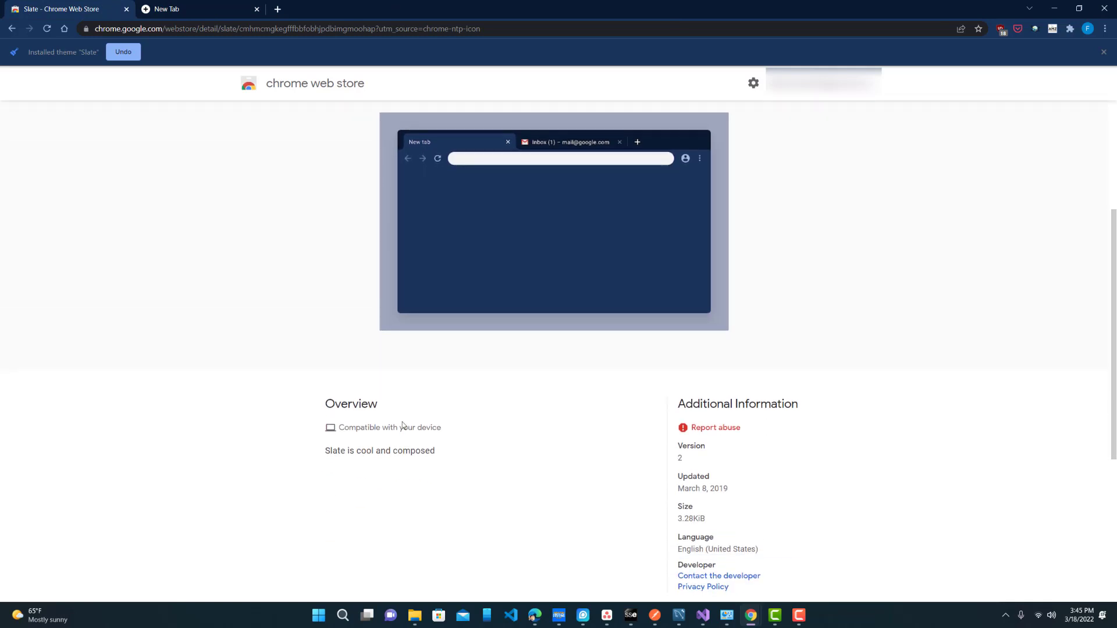
left_click_drag(359, 452, 437, 452)
left_click(623, 362)
scroll(626, 374, "down", 4)
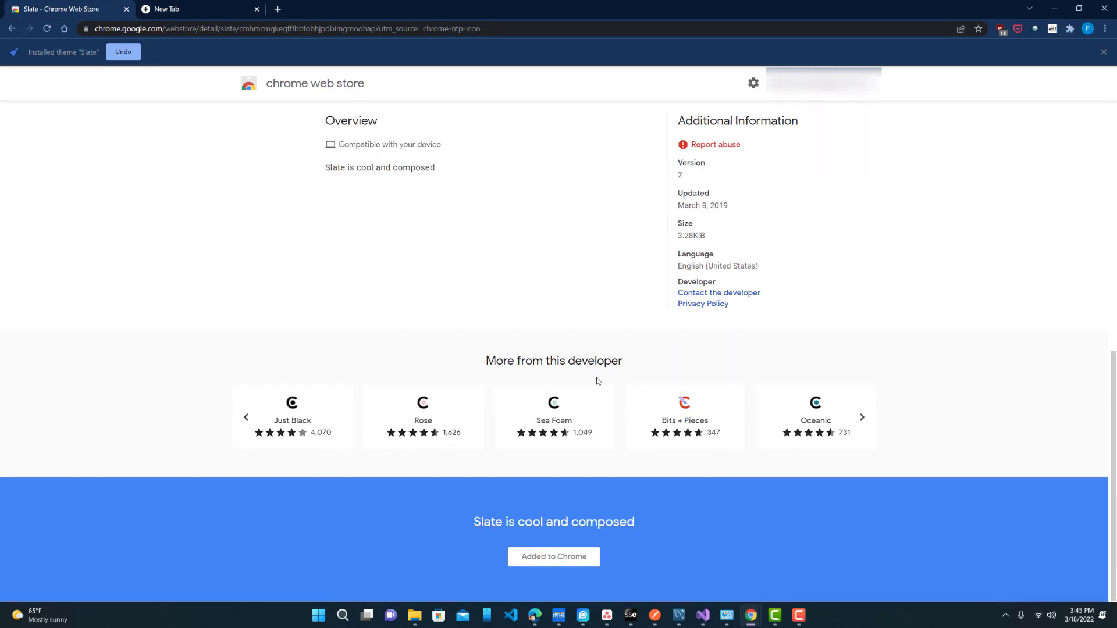
scroll(599, 379, "up", 5)
scroll(580, 370, "up", 2)
left_click(557, 268)
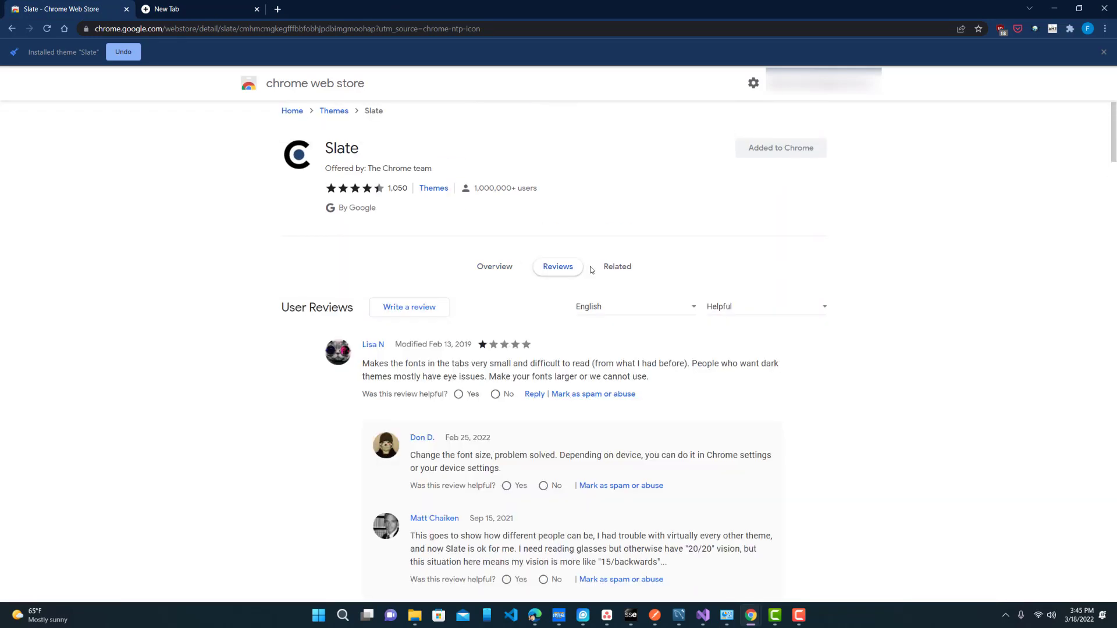
left_click(476, 267)
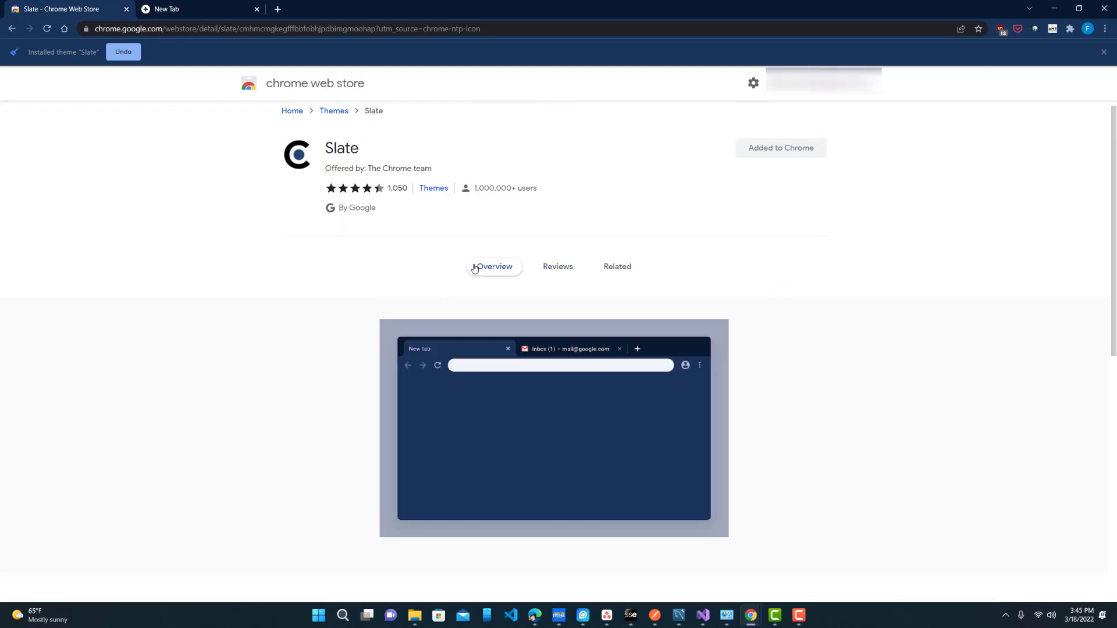
Compare Slate's look on the new tab, then undo the Slate theme installation
left_click(222, 4)
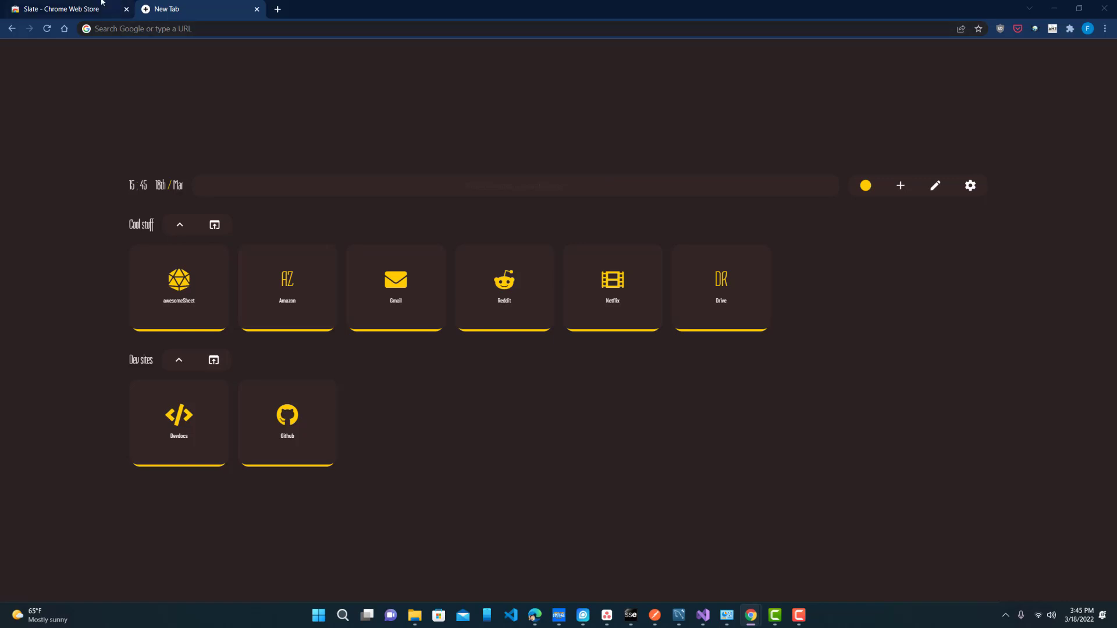
left_click(69, 8)
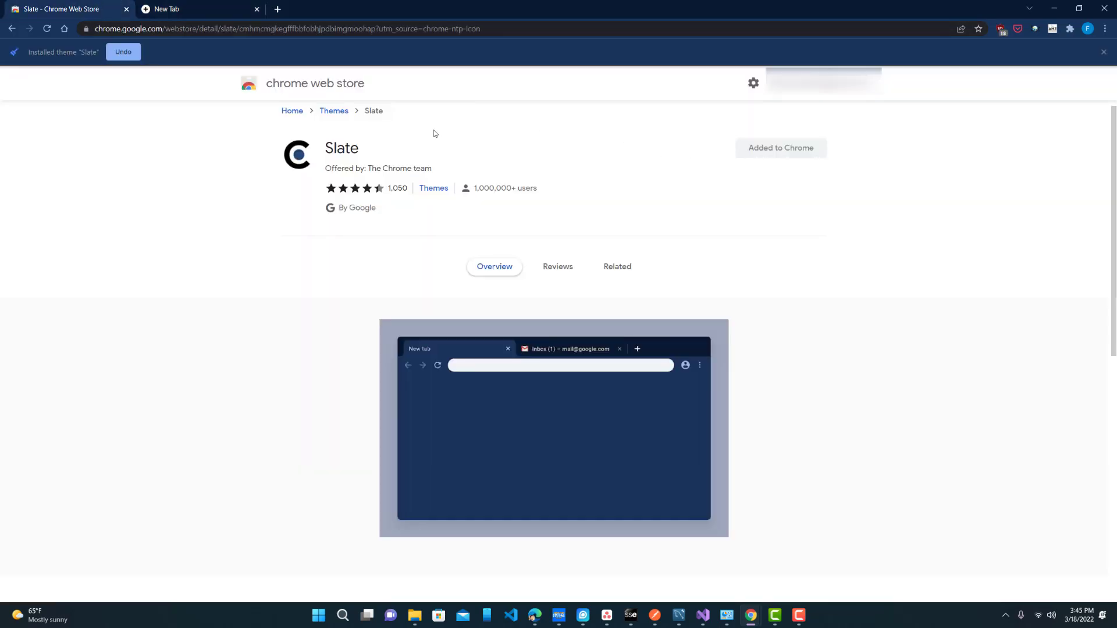
left_click(123, 57)
Show the nightTab dashboard with its yellow Cool stuff and Dev sites tiles in the Floral Blue frame
left_click(215, 5)
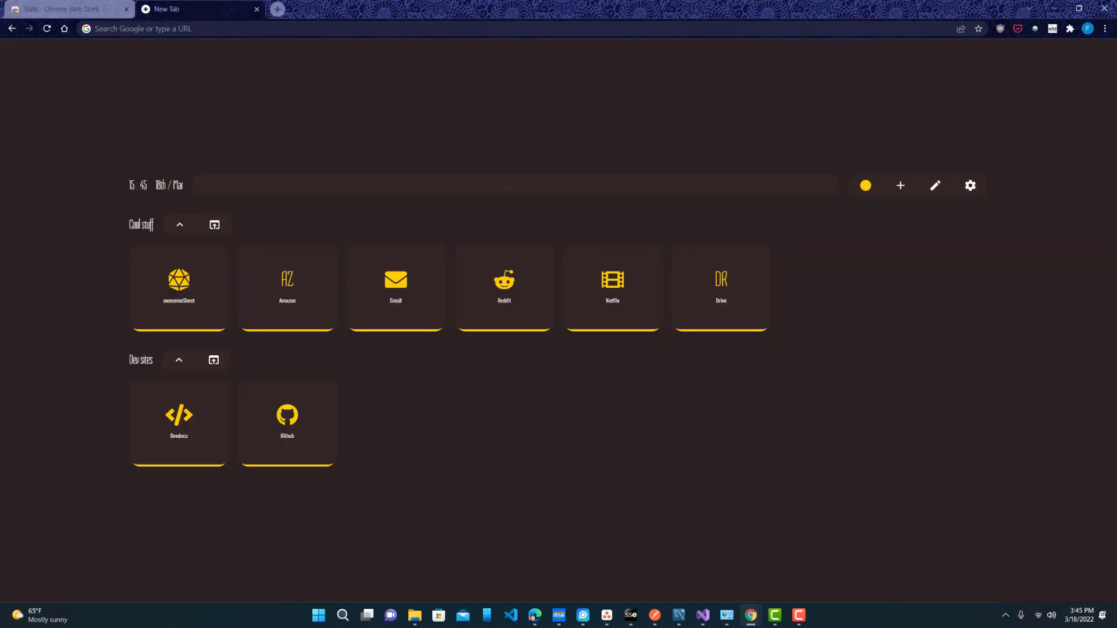